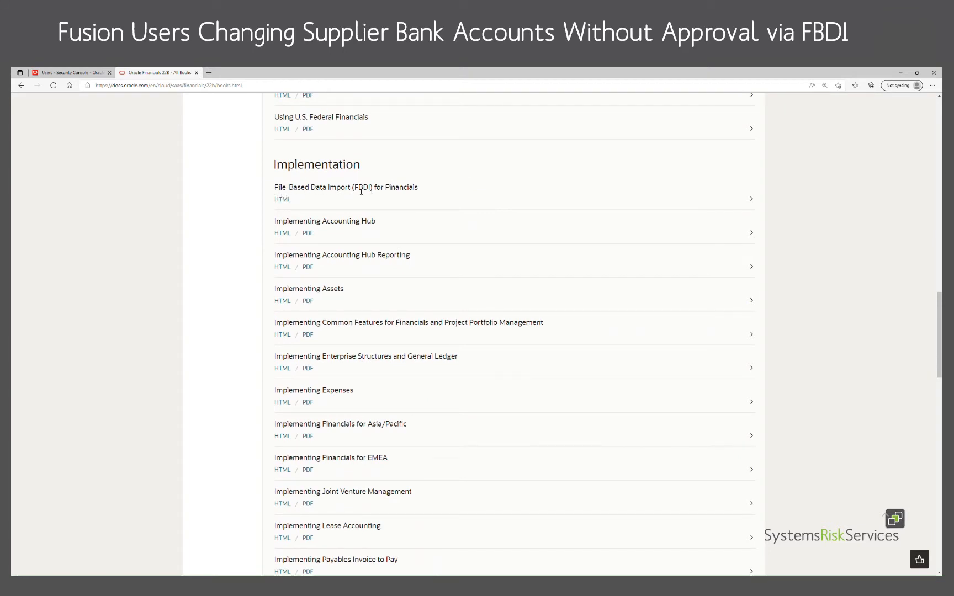
Open the File-Based Data Import (FBDI) for Financials guide and view its Supplier Bank Account Import topic under Payments.
click(290, 203)
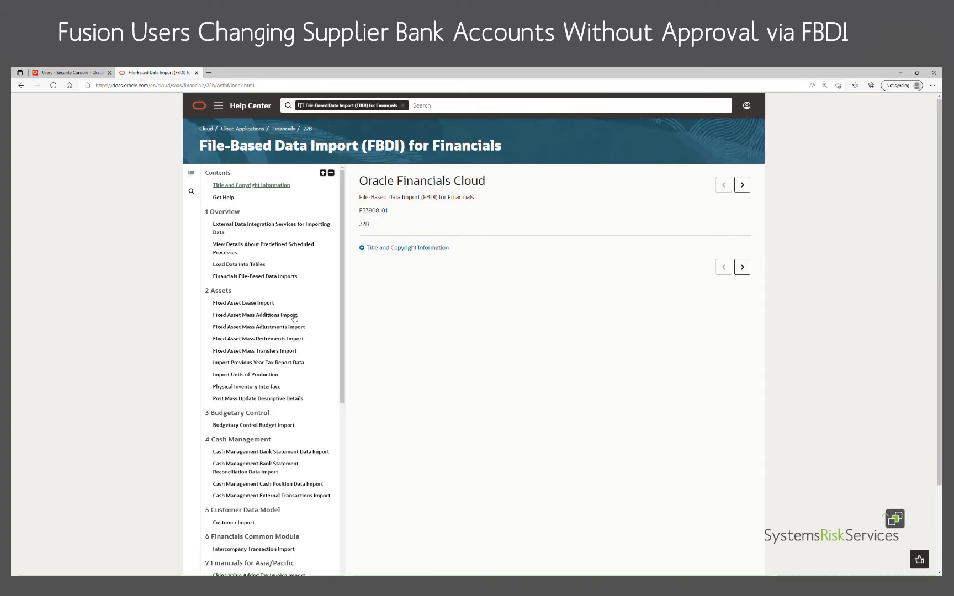
scroll(294, 317, down, 7)
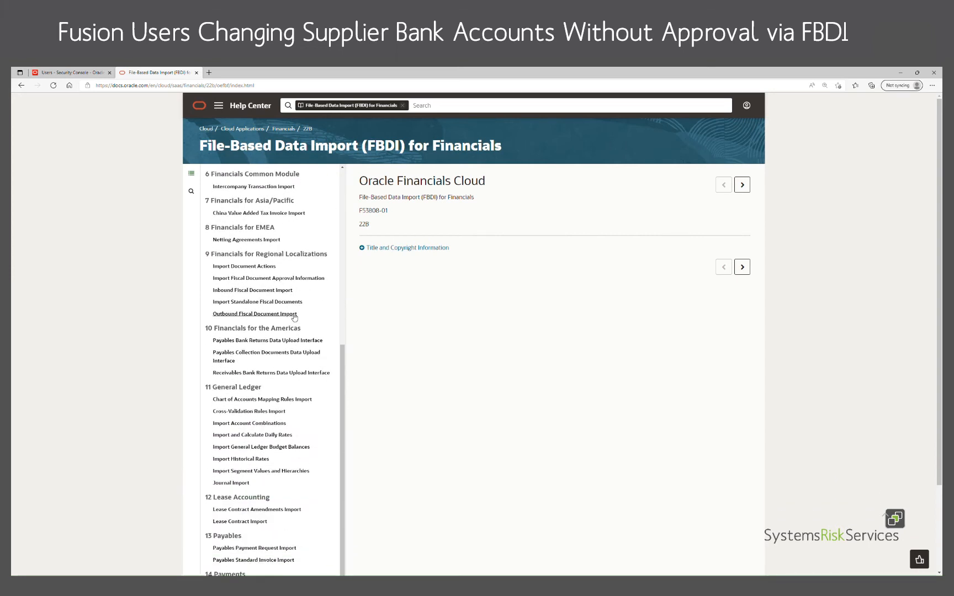
scroll(295, 317, down, 3)
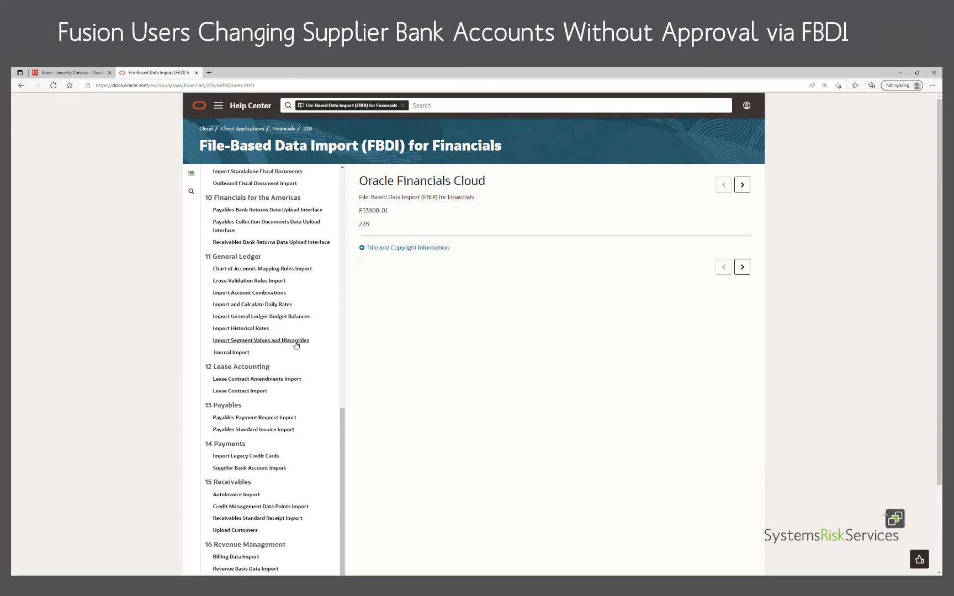
click(265, 471)
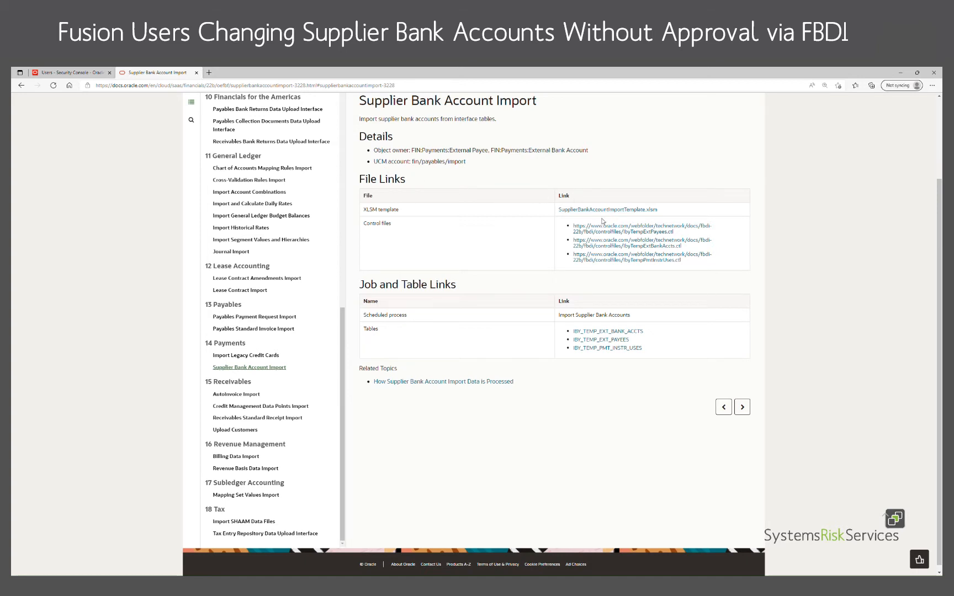
In the Security Console, search the user accounts for systems.risk-rogue-employee and open that account's details to view its roles.
click(67, 74)
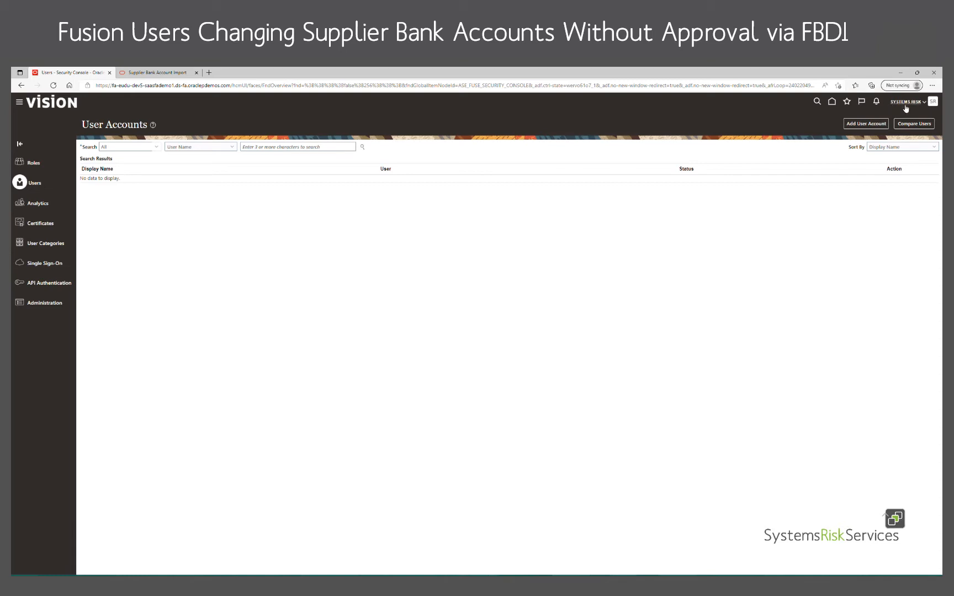
click(320, 153)
text(sy)
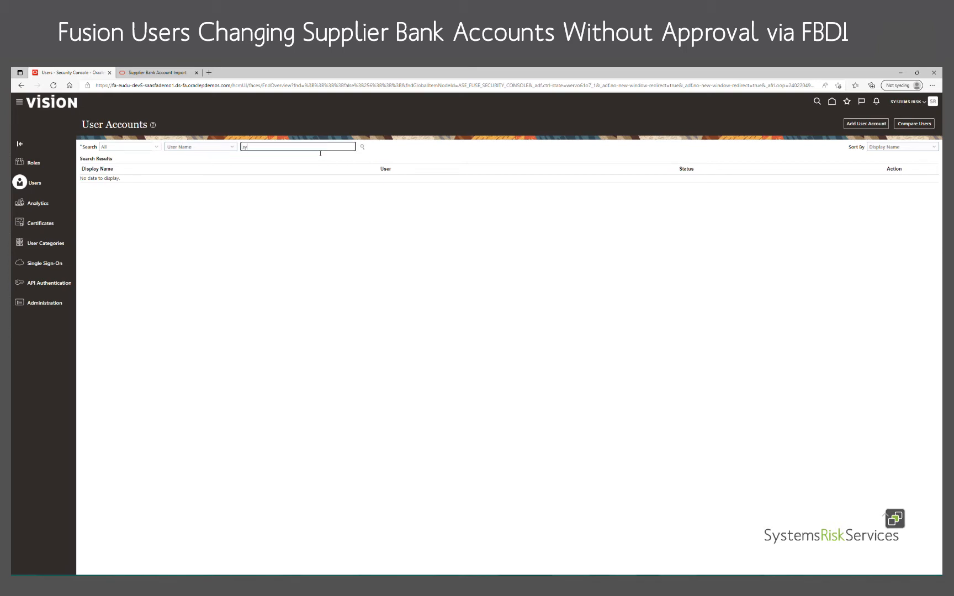
text(stems.ris)
text(k_)
text(rogue-employee)
key(Return)
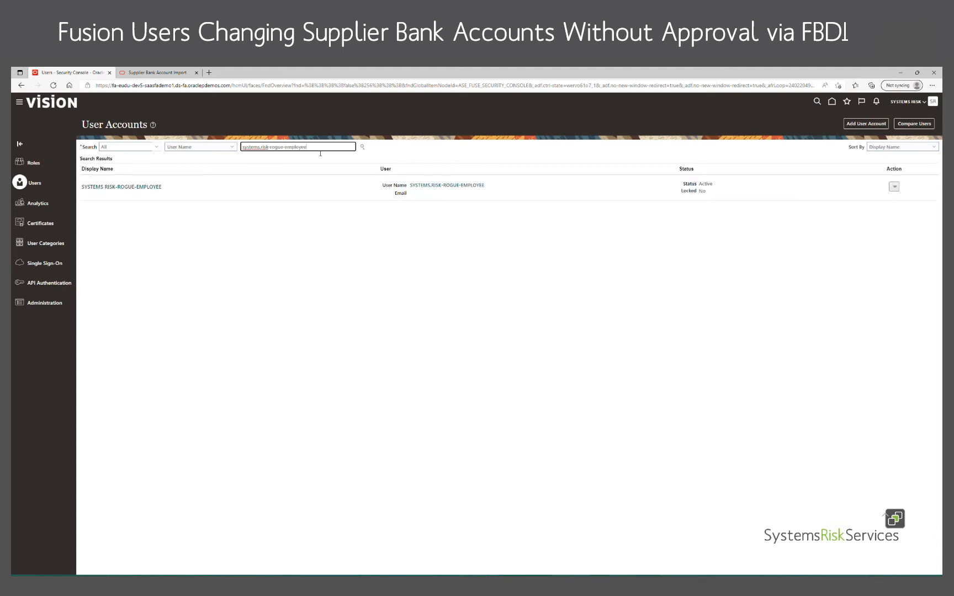
click(150, 188)
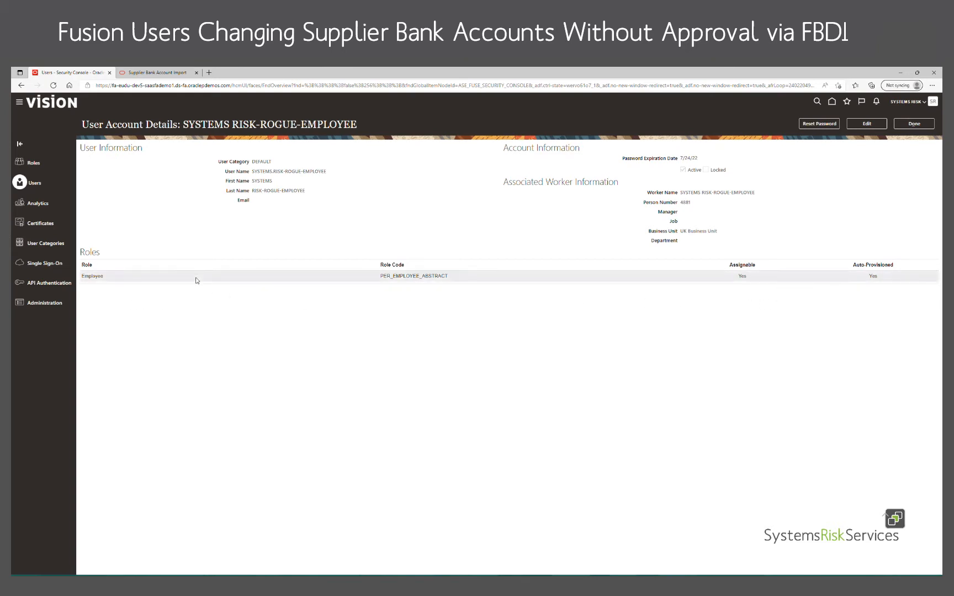
Sign out of the current account and sign back in as the SYSTEMS.RISK-AP user.
click(923, 103)
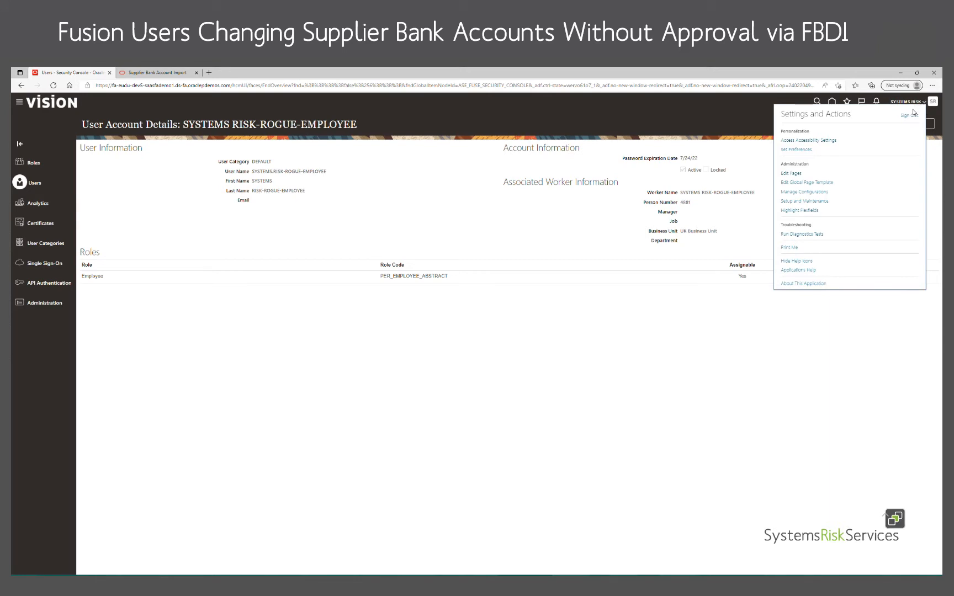
click(911, 114)
click(460, 231)
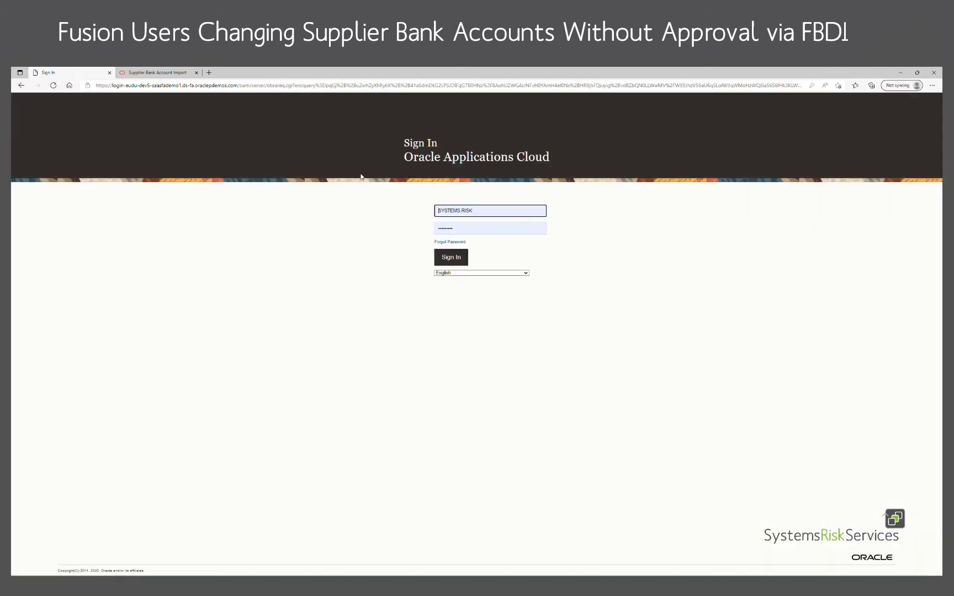
click(497, 210)
text(-ap)
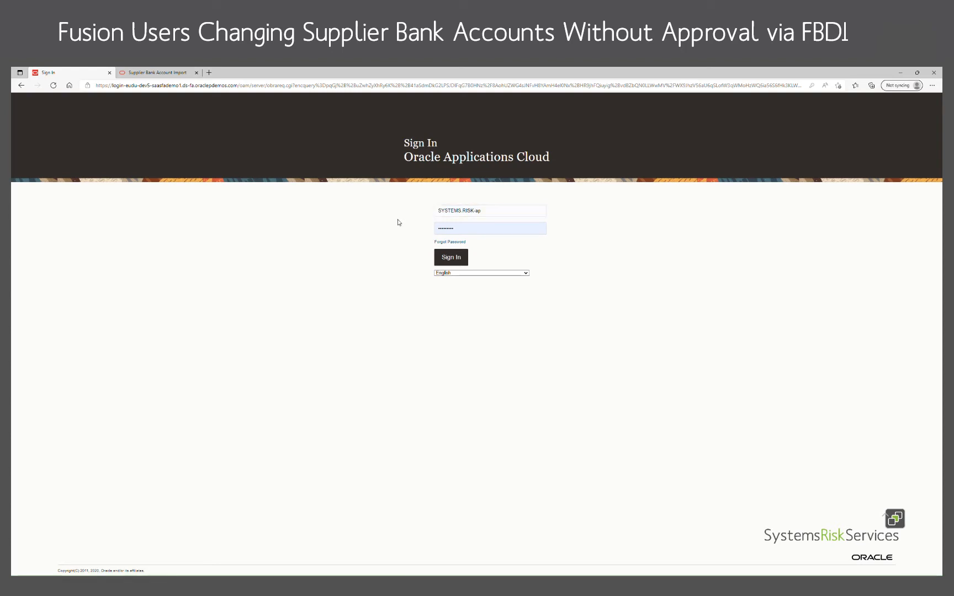
click(463, 255)
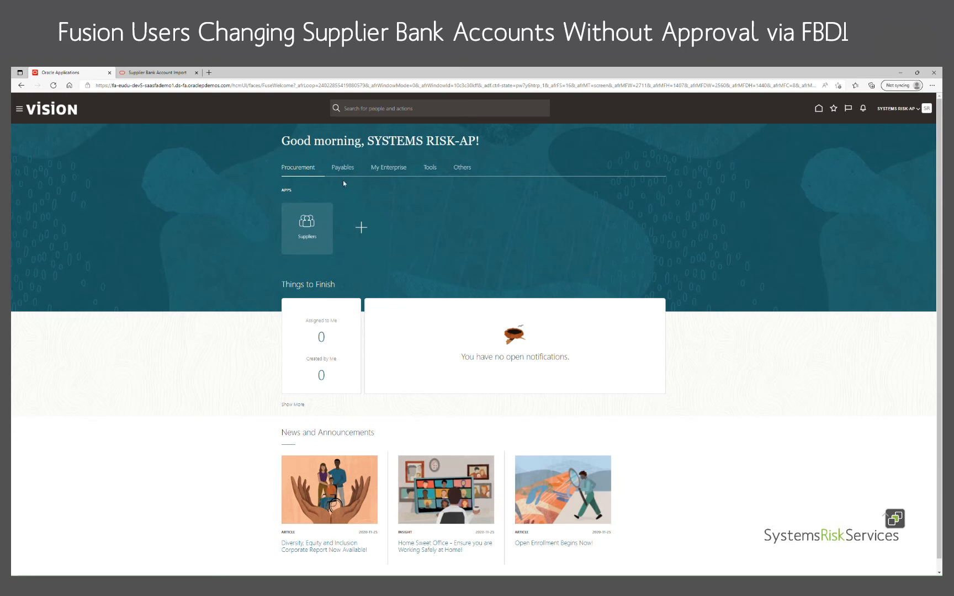
Open the Suppliers work area and go to its Manage Suppliers page.
click(317, 229)
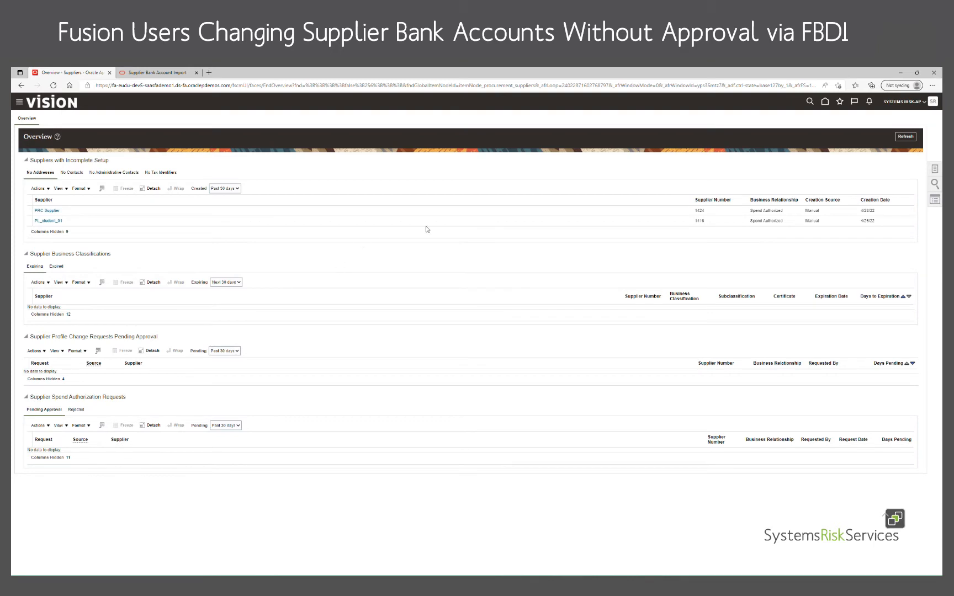
click(934, 169)
click(804, 120)
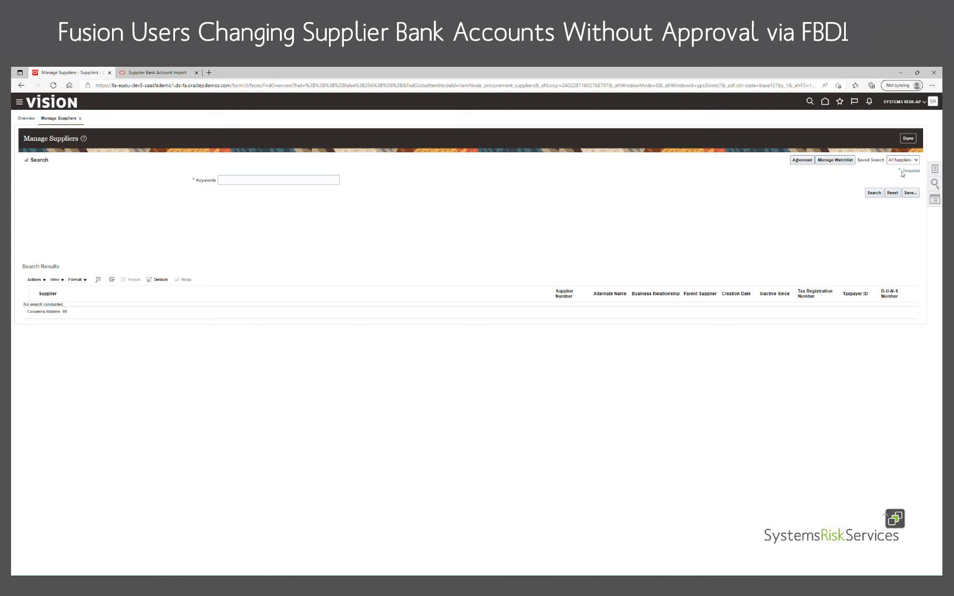
Search the suppliers with the keywords abc consulting and open the ABC Consulting supplier record.
click(263, 181)
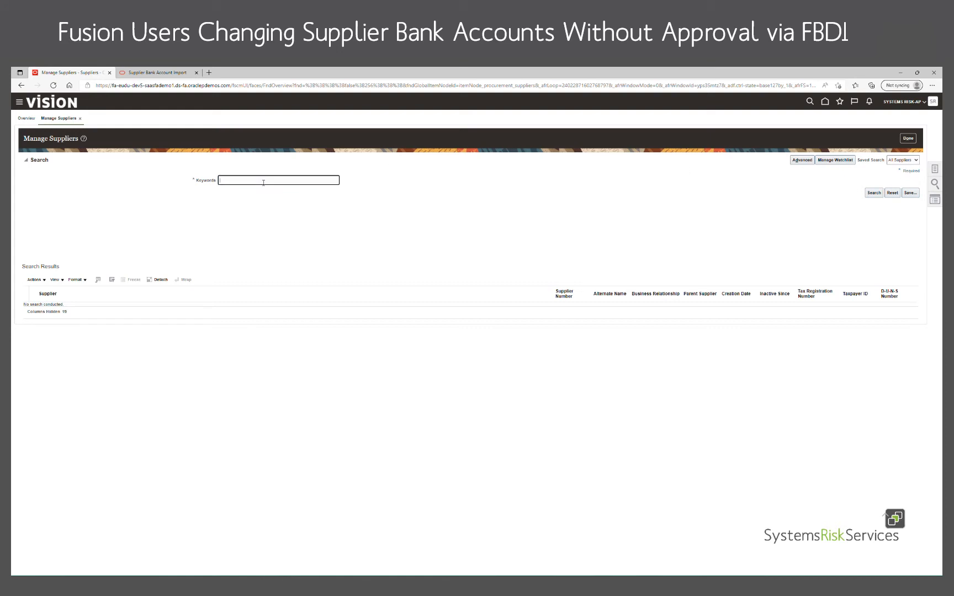
text(abc)
key(BackSpace)
key(BackSpace)
text(lting)
key(Return)
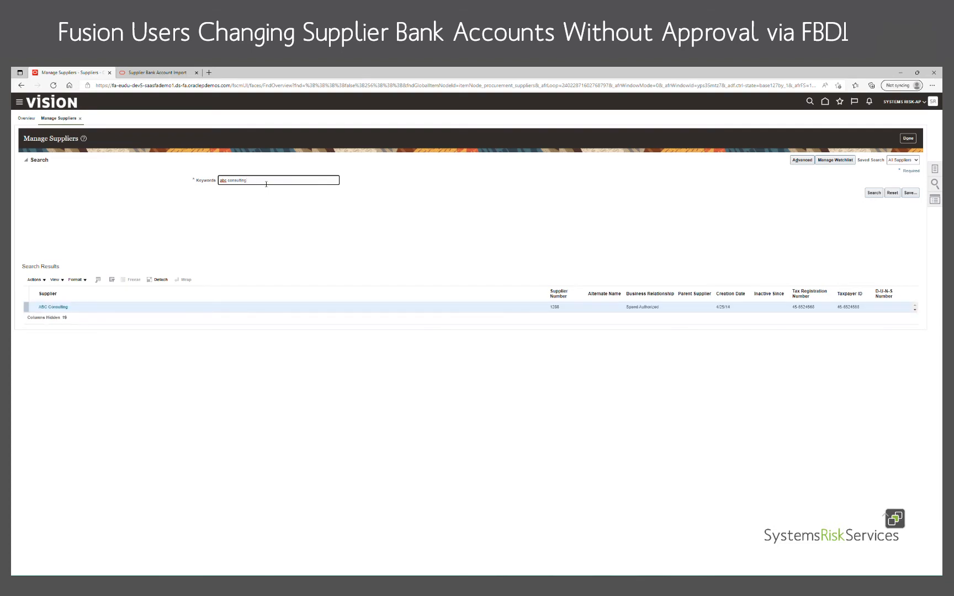
click(61, 309)
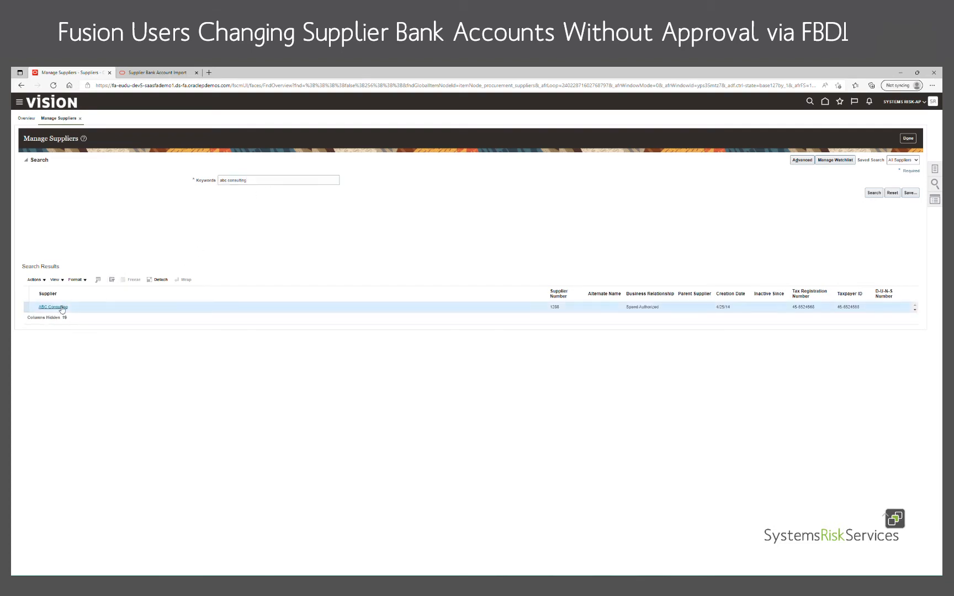
click(63, 310)
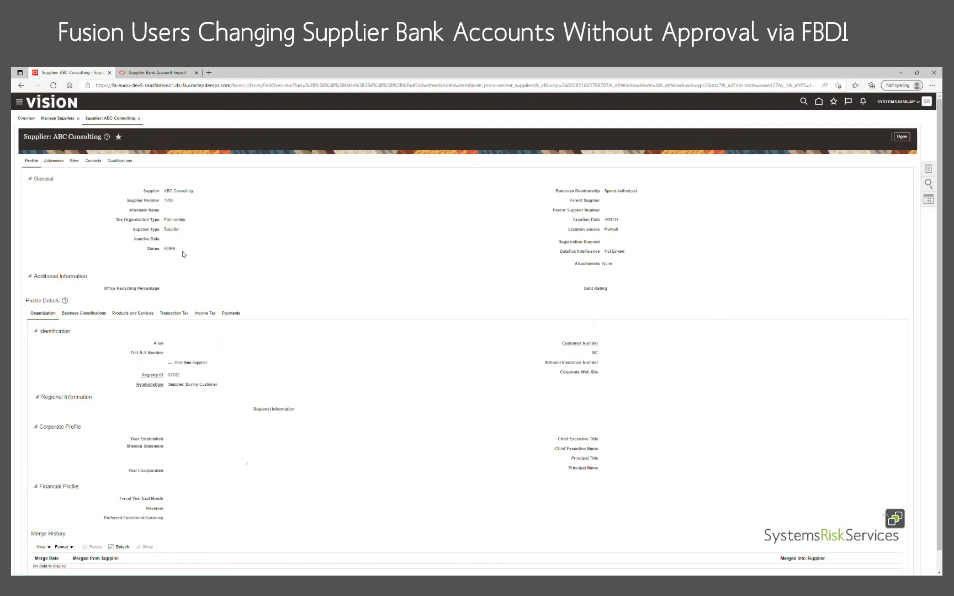
Examine the payment bank accounts assigned to ABC Consulting's ABC Healthcare site.
click(75, 162)
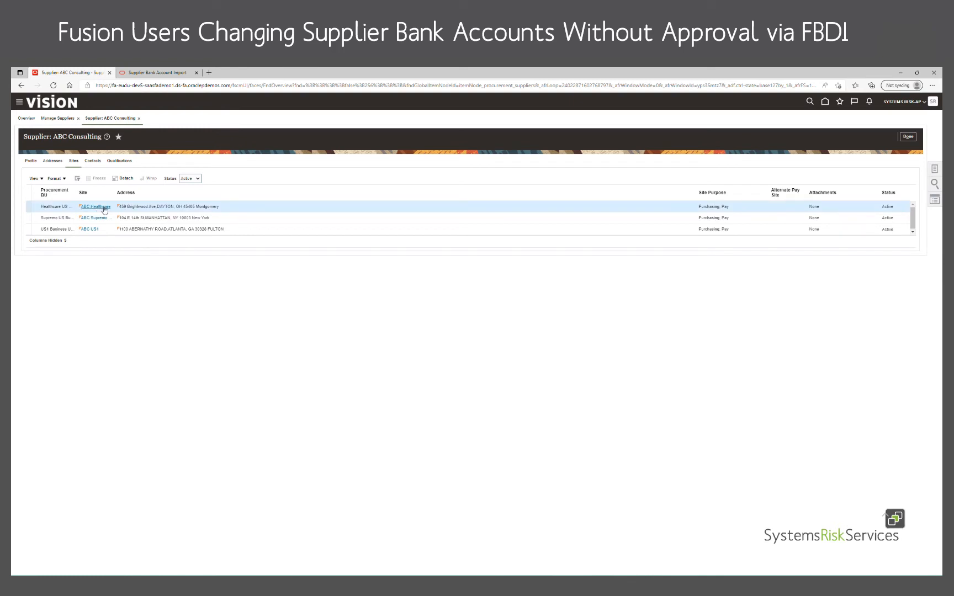
click(104, 208)
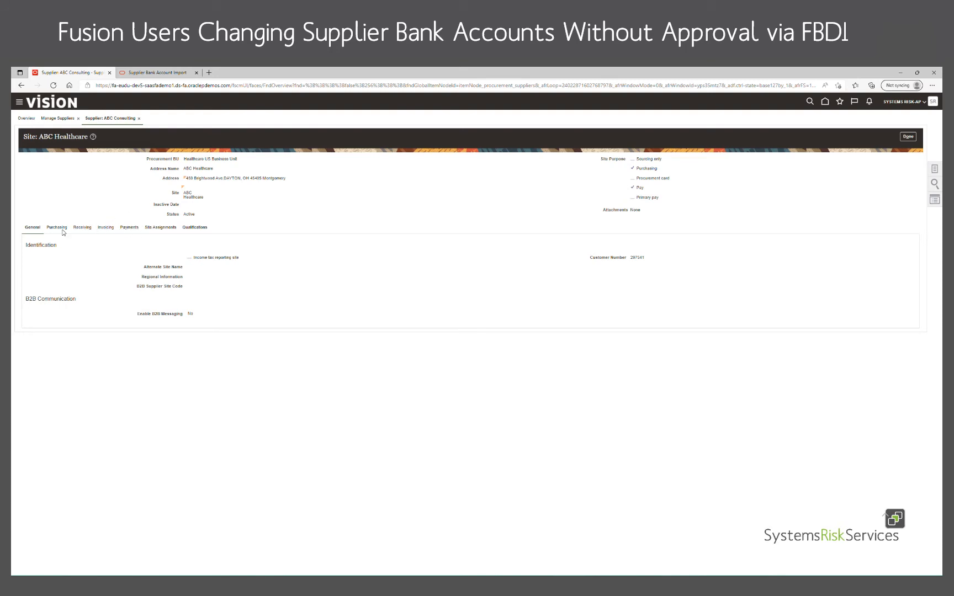
click(128, 229)
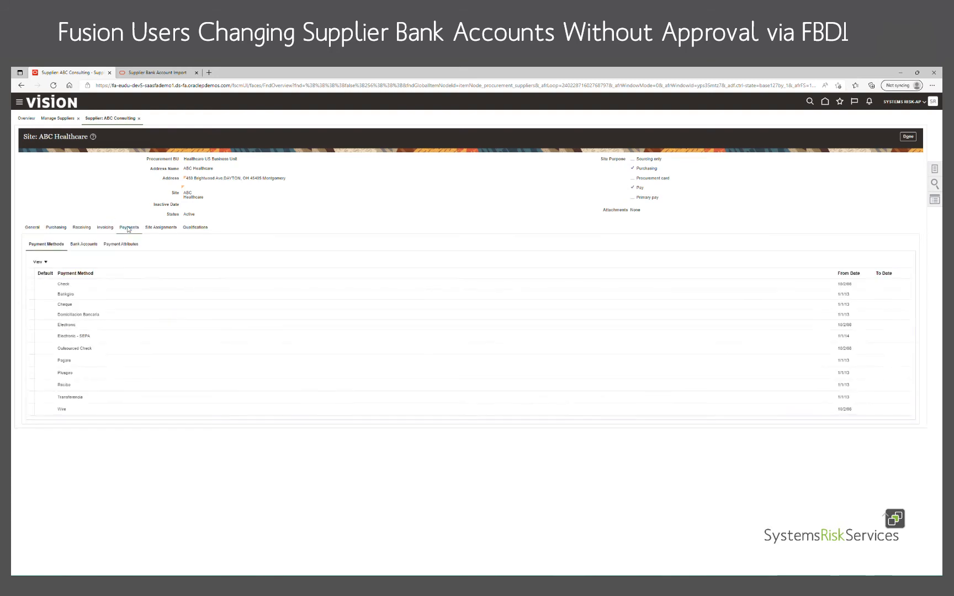
click(96, 243)
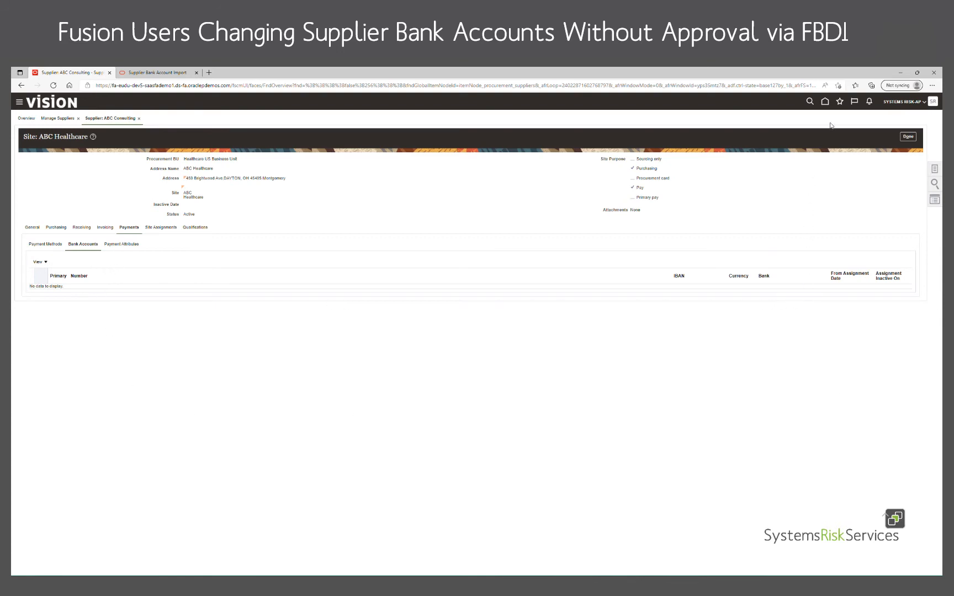
Sign out of the payables account and sign in as the SYSTEMS.RISK-ROGUE-EMPLOYEE user.
click(921, 103)
click(917, 116)
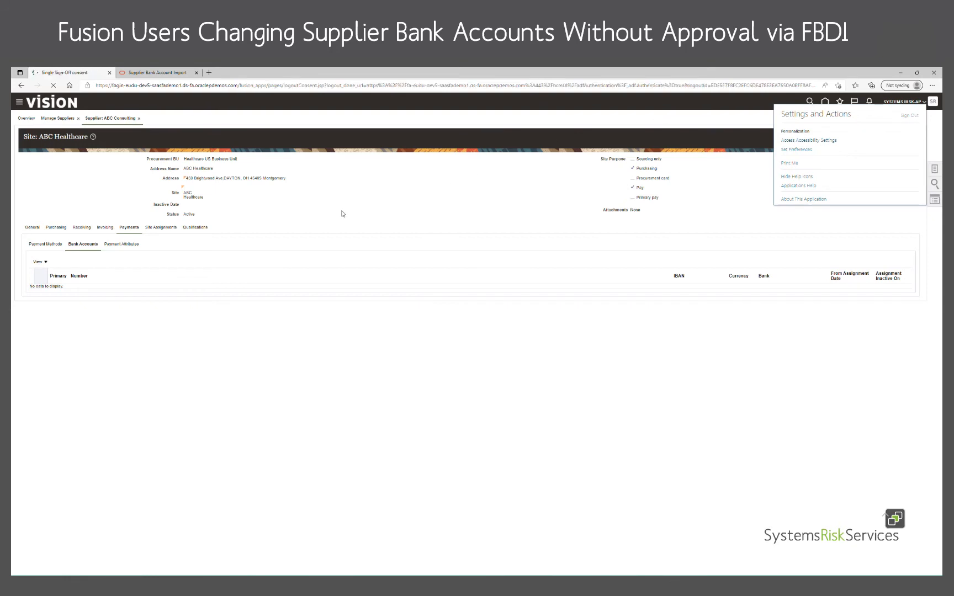
click(473, 235)
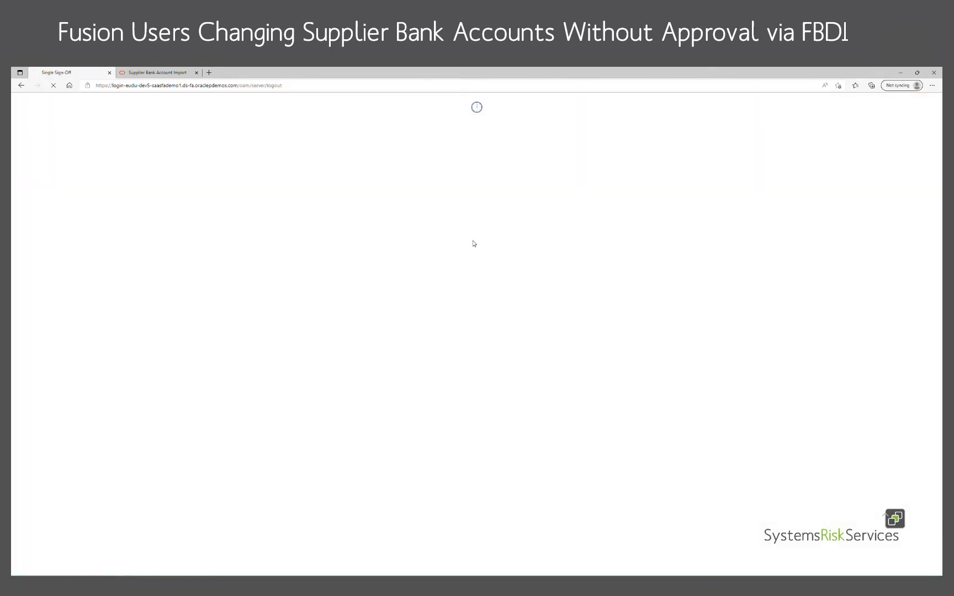
click(491, 213)
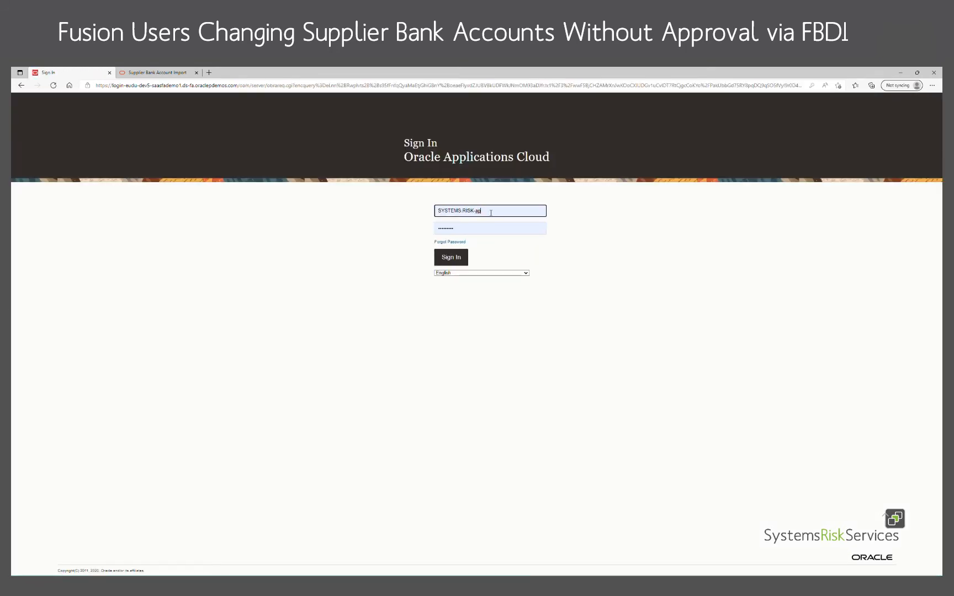
key(BackSpace)
key(BackSpace)
text(ro)
click(498, 241)
click(449, 258)
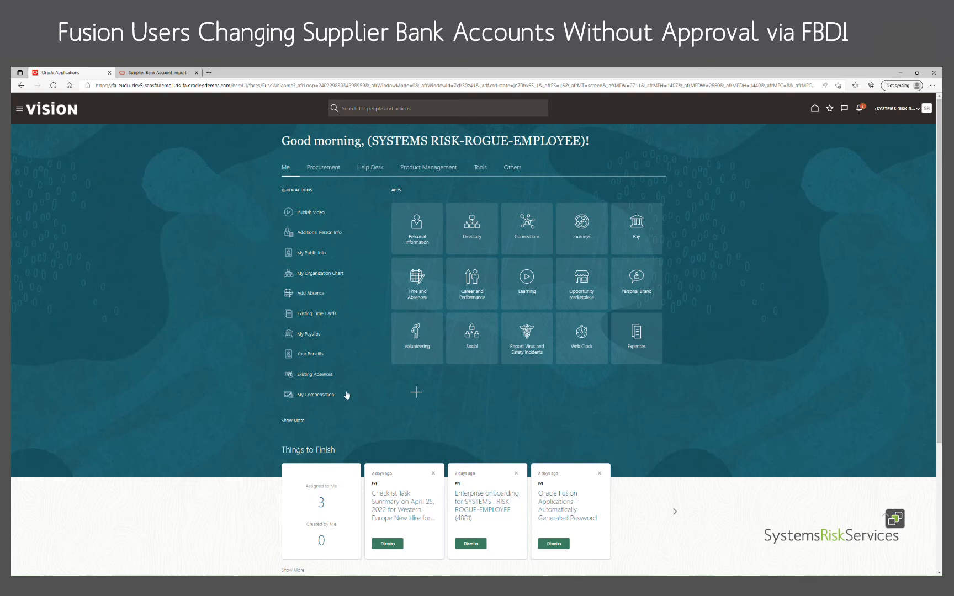
Go to the Scheduled Processes page from the Tools group of the navigator.
click(23, 111)
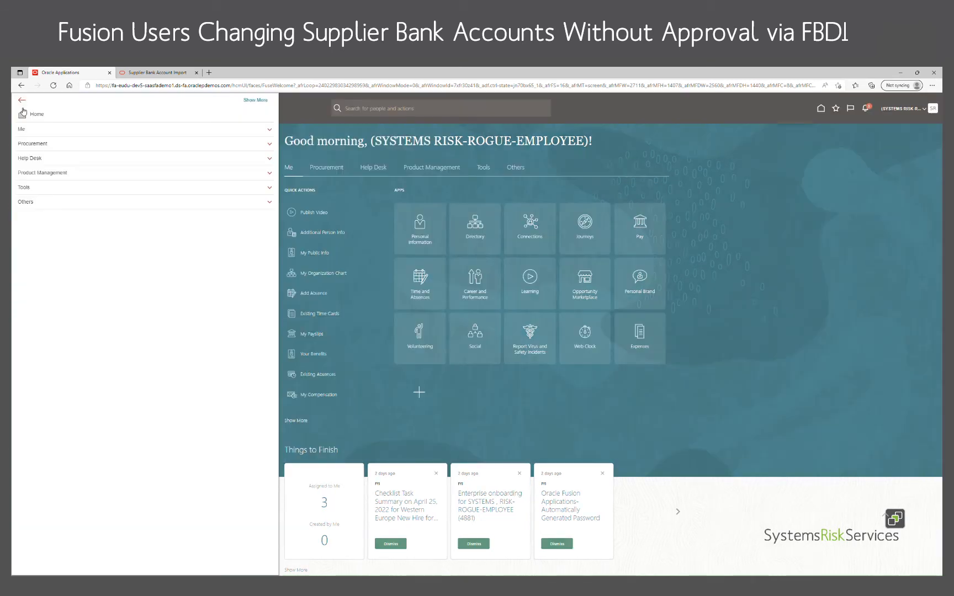
click(46, 192)
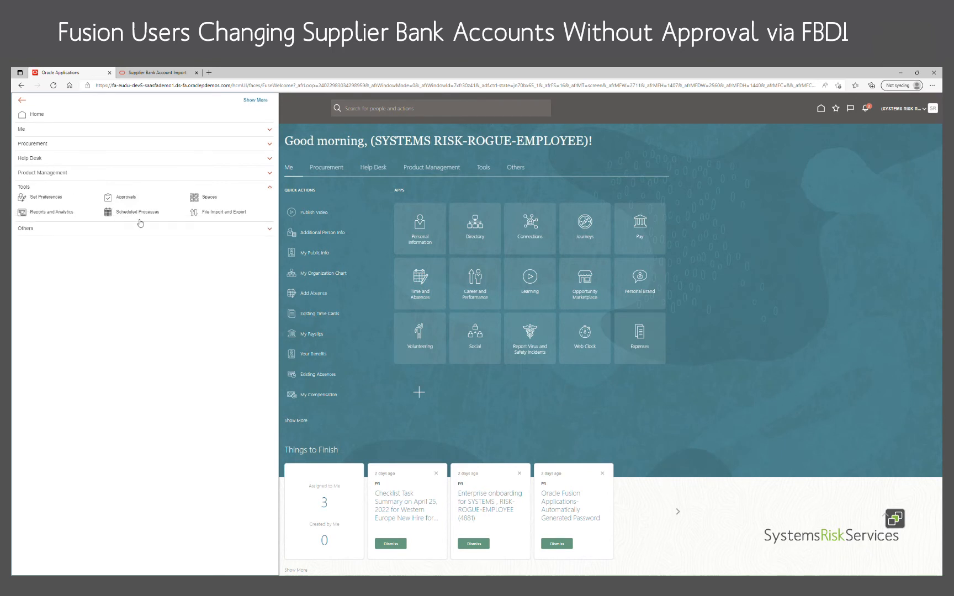
click(140, 214)
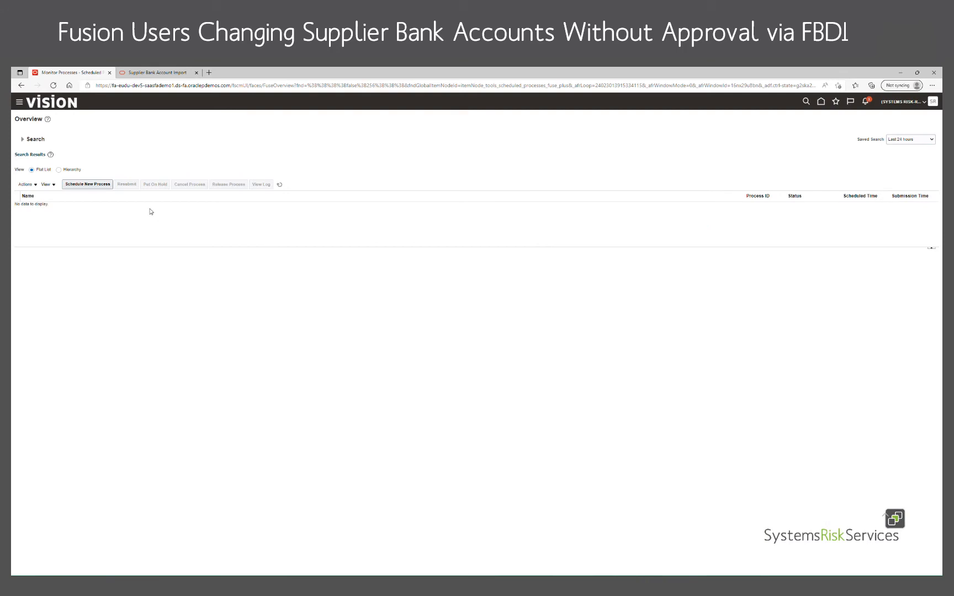
Start scheduling a new process, choosing the Load Interface File for Import job and opening its process details.
click(95, 187)
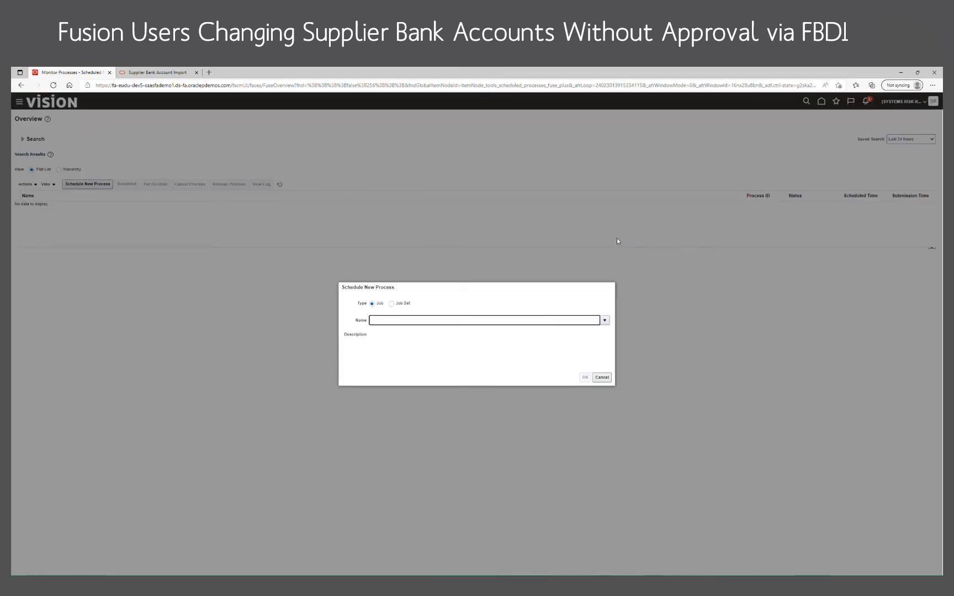
text(load)
key(Tab)
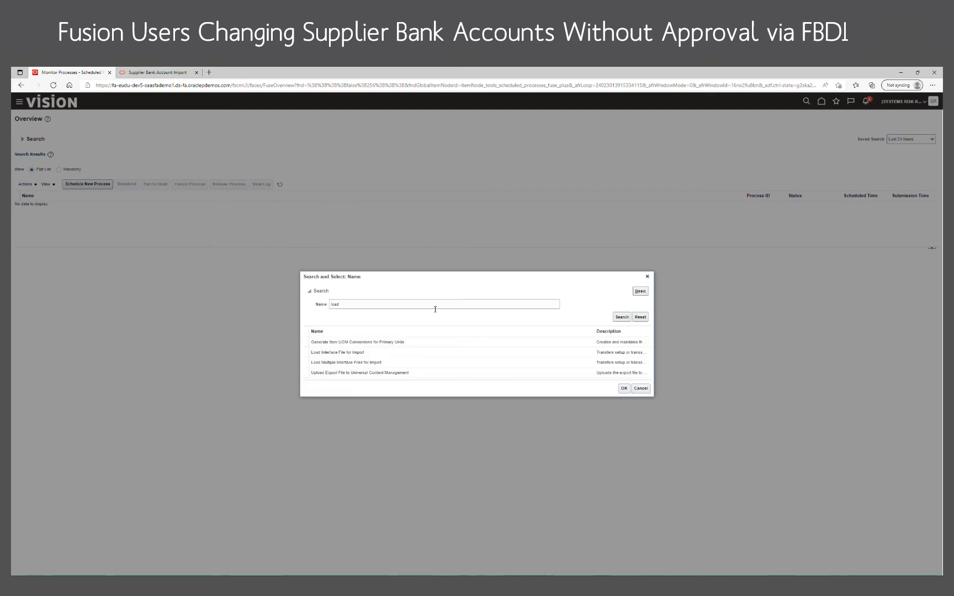
click(344, 354)
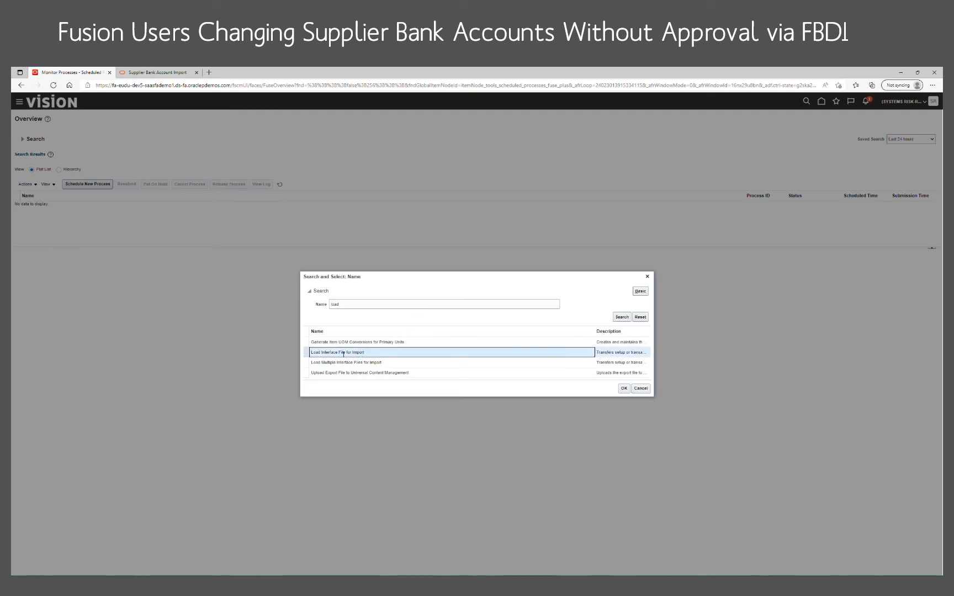
click(625, 389)
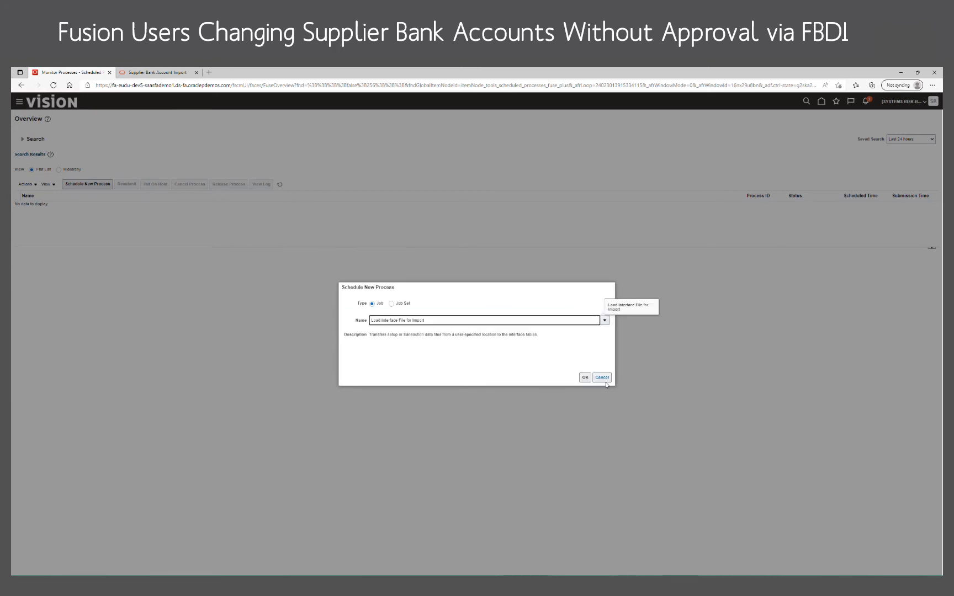
click(585, 378)
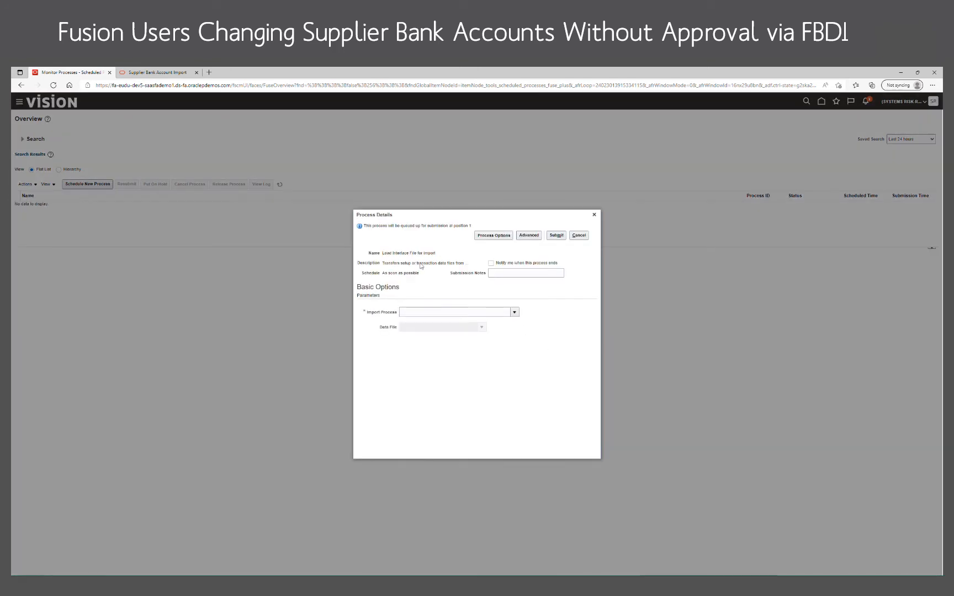
Submit the load with Import Supplier Bank Accounts as the import process and a newly uploaded supplier bank account import ZIP as data file.
click(514, 313)
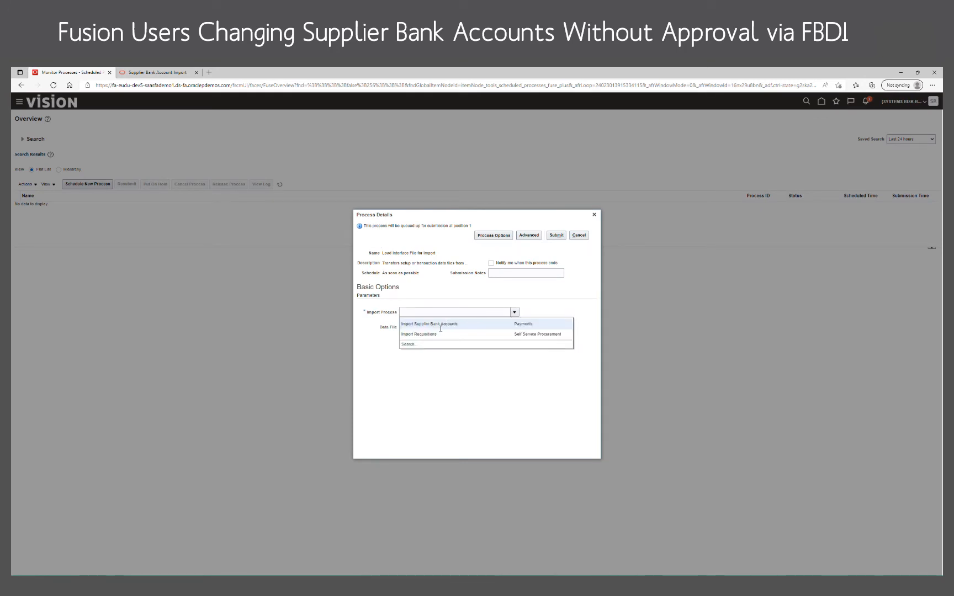
click(460, 328)
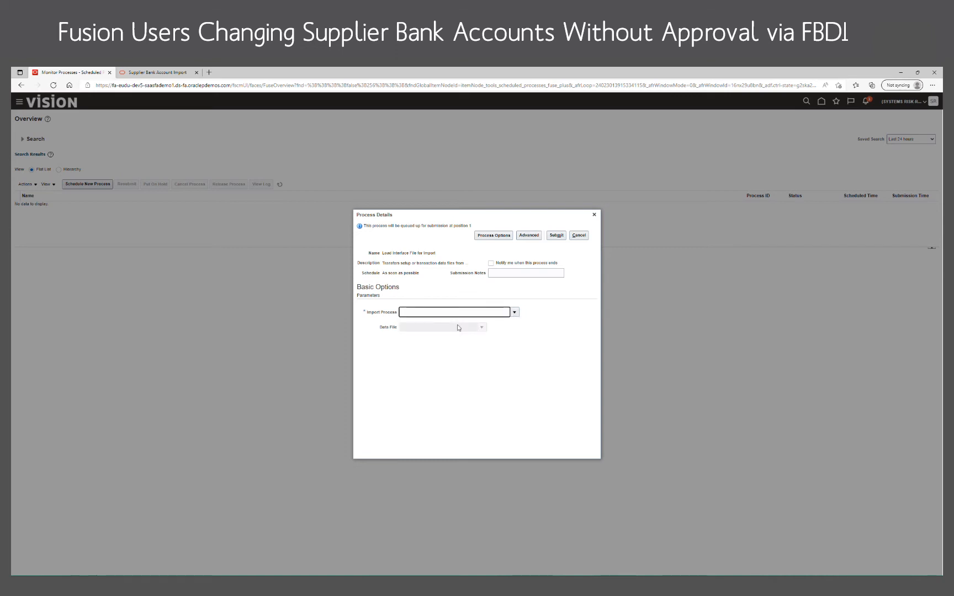
click(482, 328)
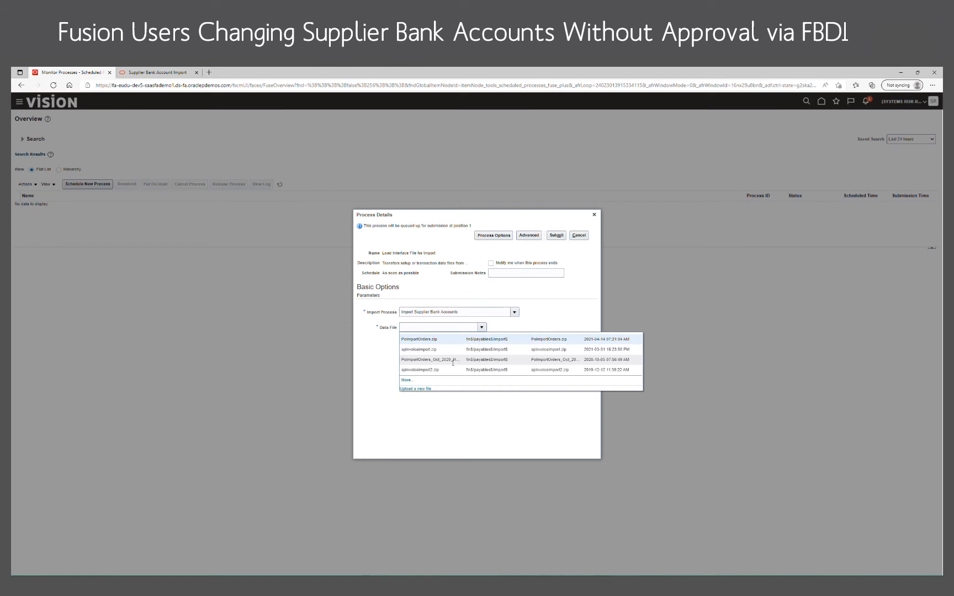
click(423, 389)
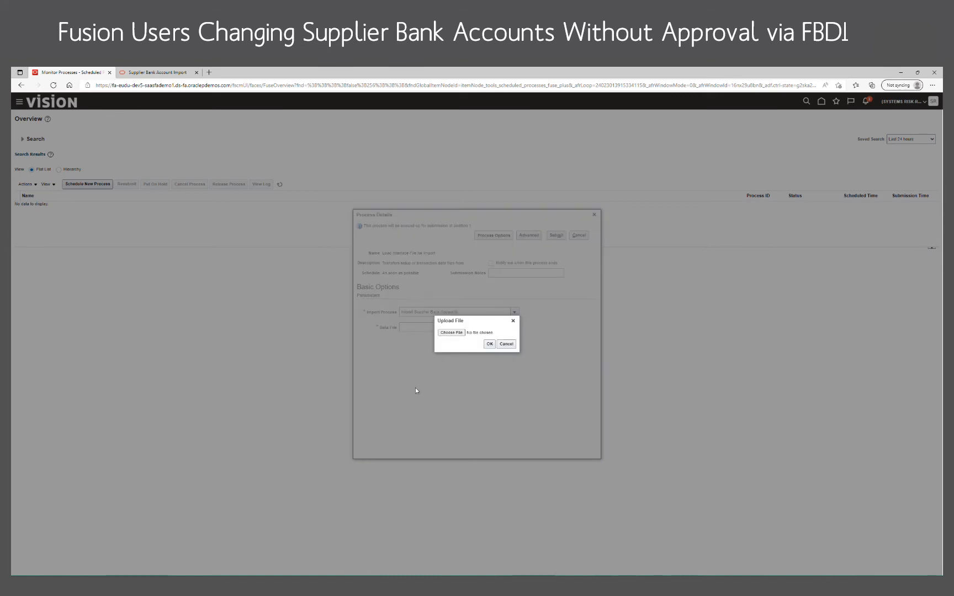
click(452, 333)
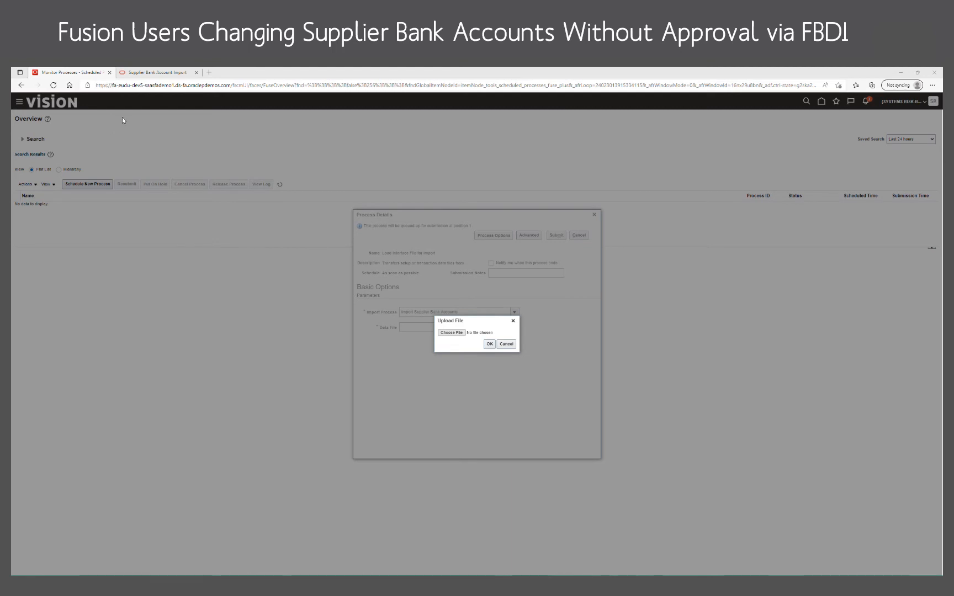
click(225, 230)
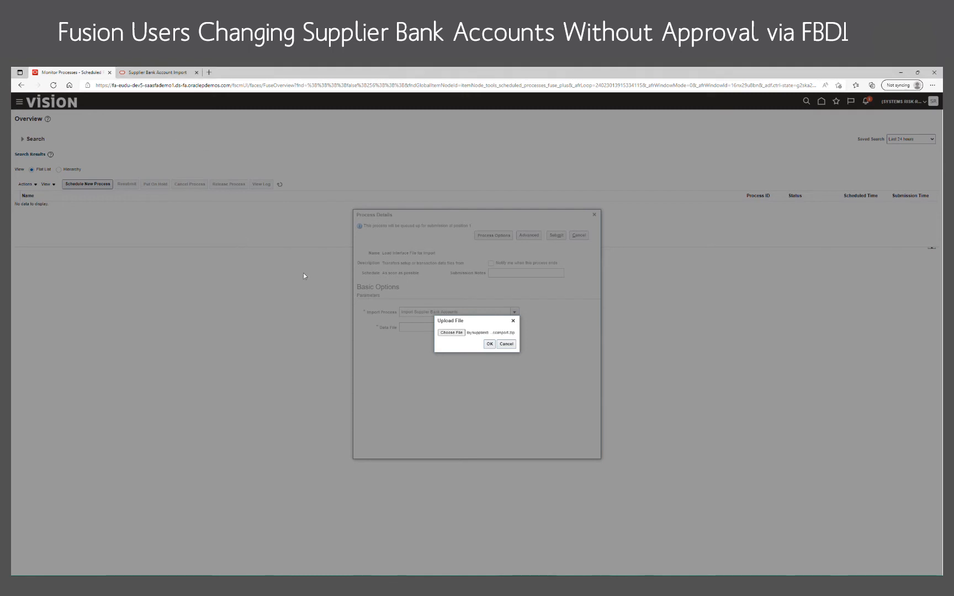
click(488, 344)
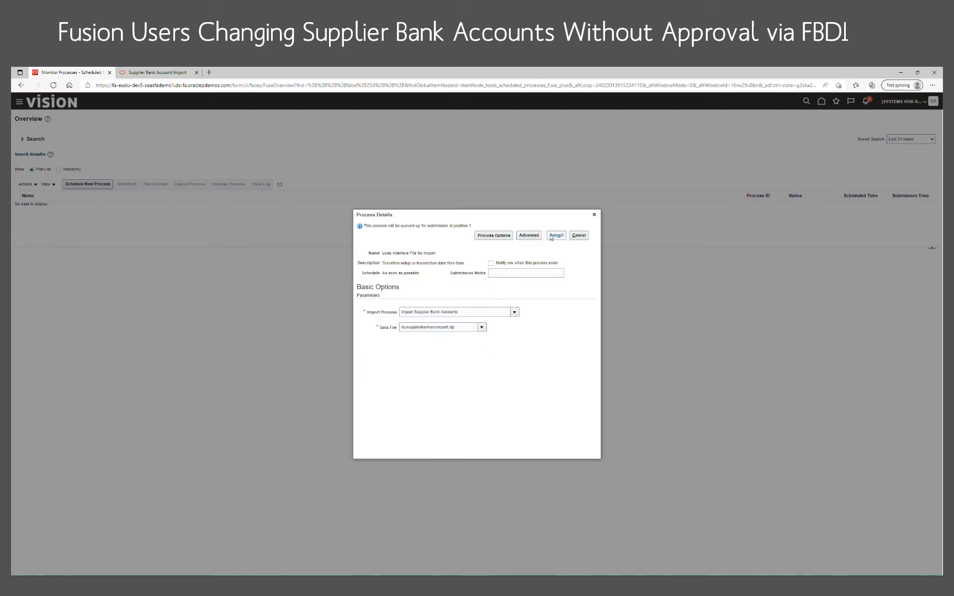
click(556, 235)
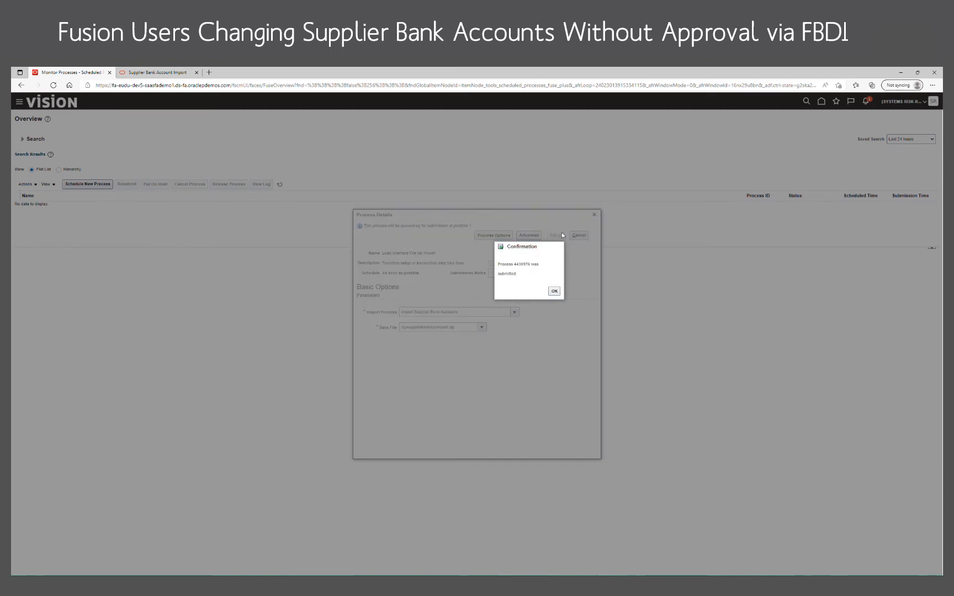
click(555, 292)
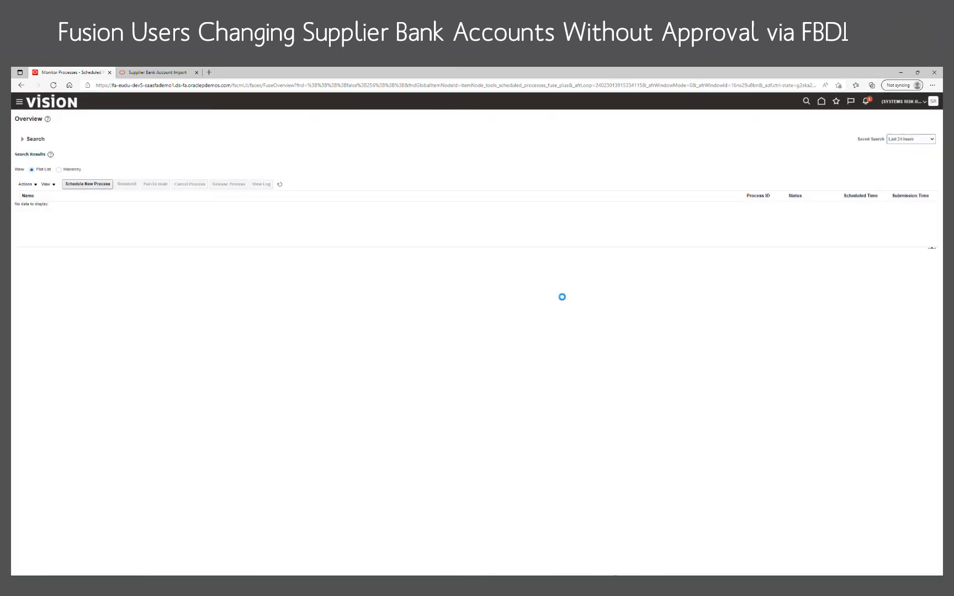
Refresh the process list until the Load Interface File for Import job finishes, enlarging the results table to show all its subprocesses.
click(280, 185)
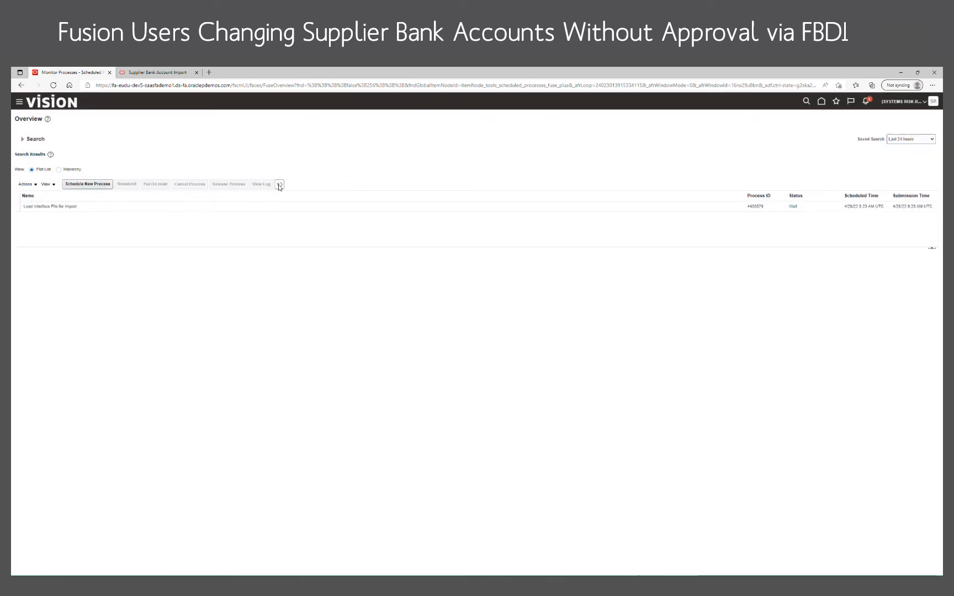
click(279, 185)
click(279, 186)
click(280, 185)
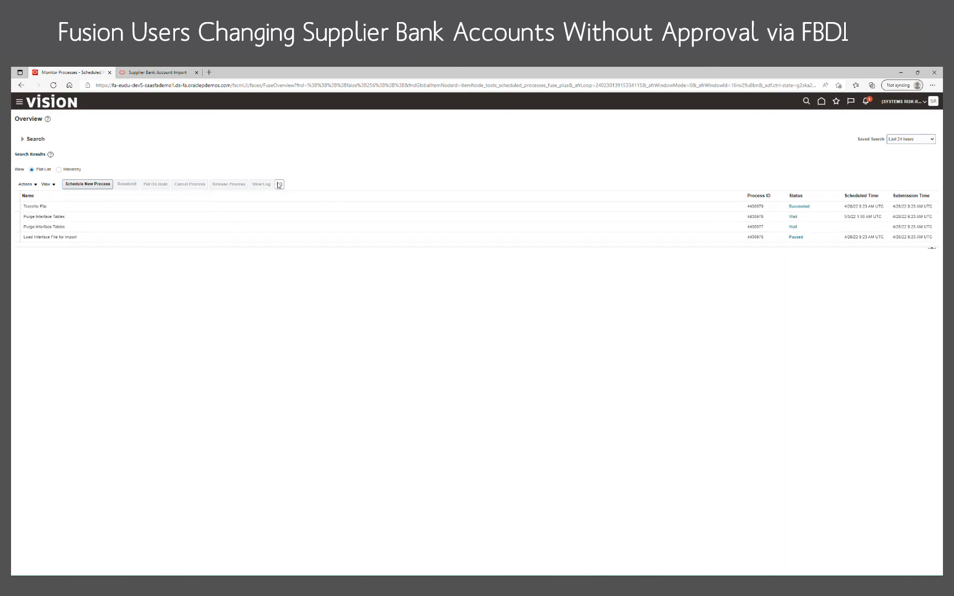
click(280, 186)
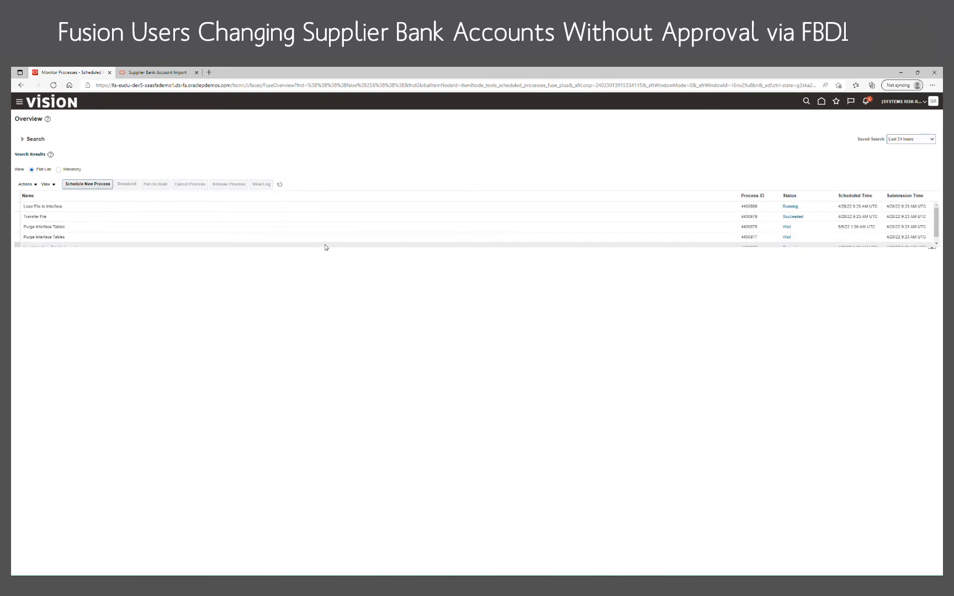
drag(327, 253, 323, 302)
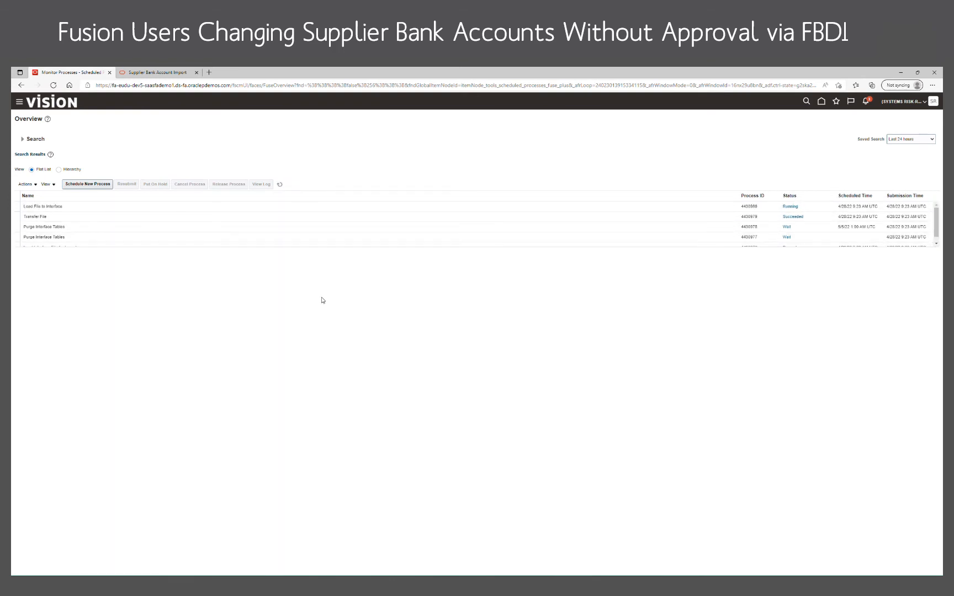
click(279, 183)
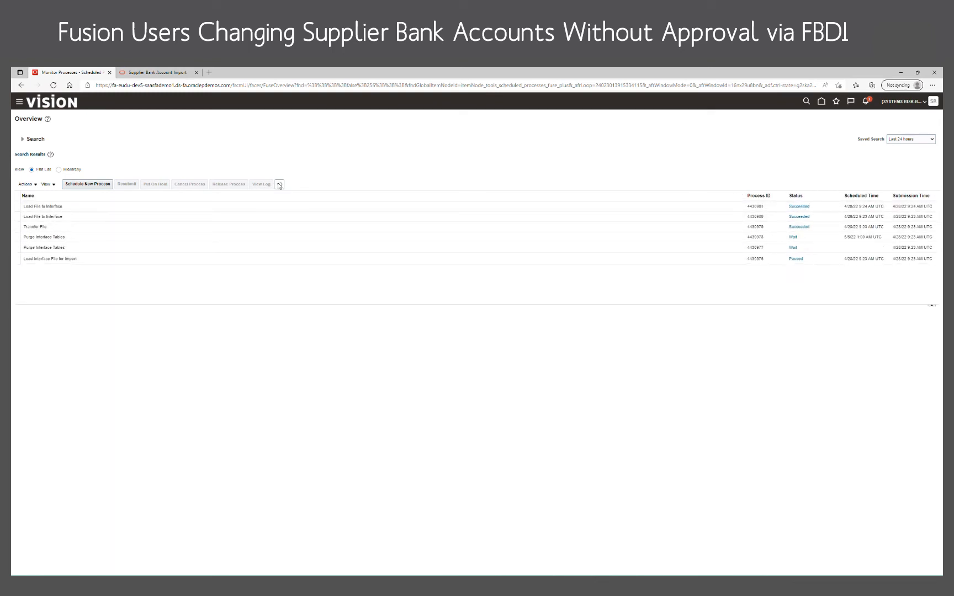
click(280, 184)
click(280, 184)
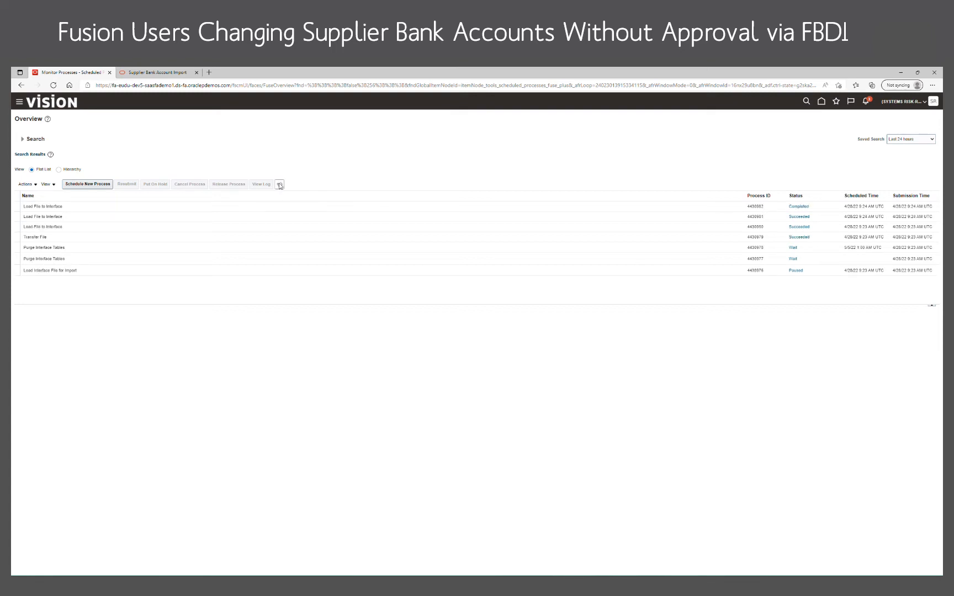
click(279, 185)
click(279, 185)
Schedule another new process, searching job names for "import" and choosing Import Supplier Bank Accounts to open its process details.
click(91, 185)
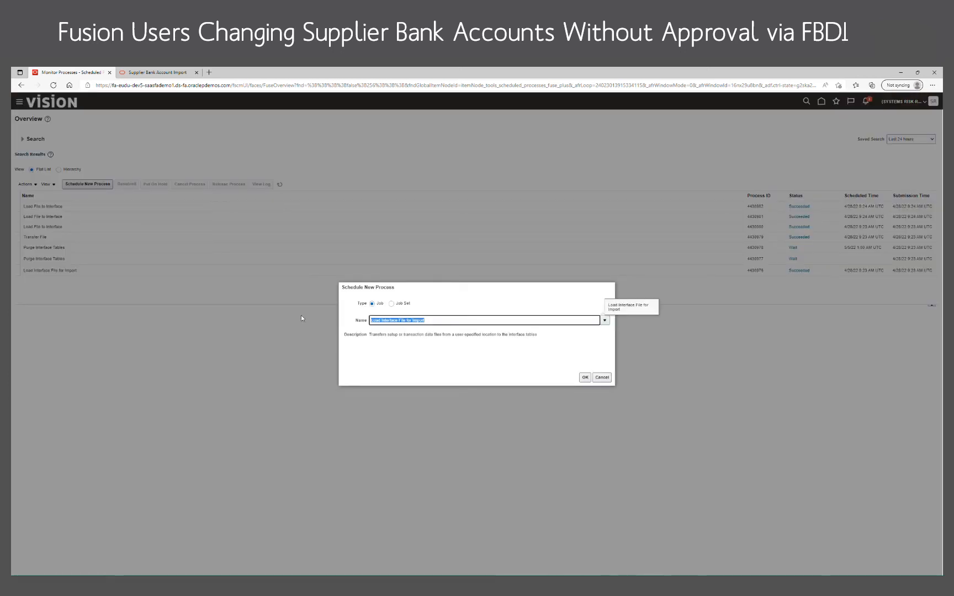
key(BackSpace)
text(import)
key(Tab)
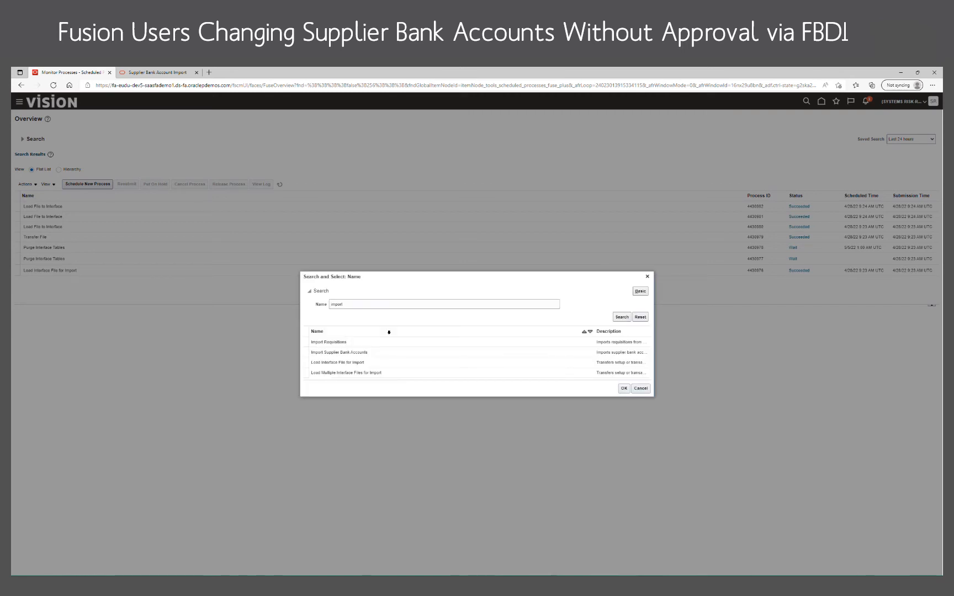
click(375, 352)
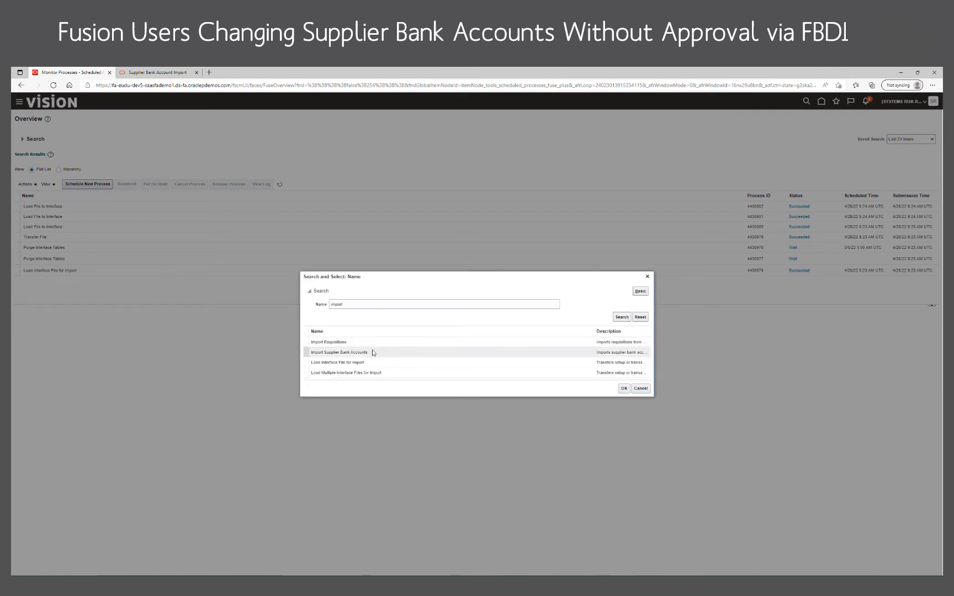
click(624, 389)
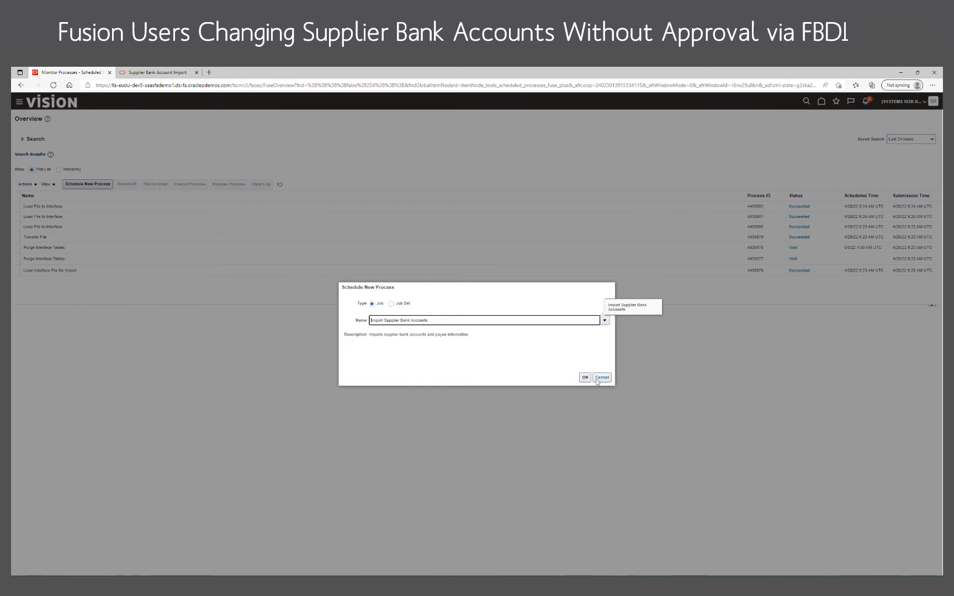
click(586, 378)
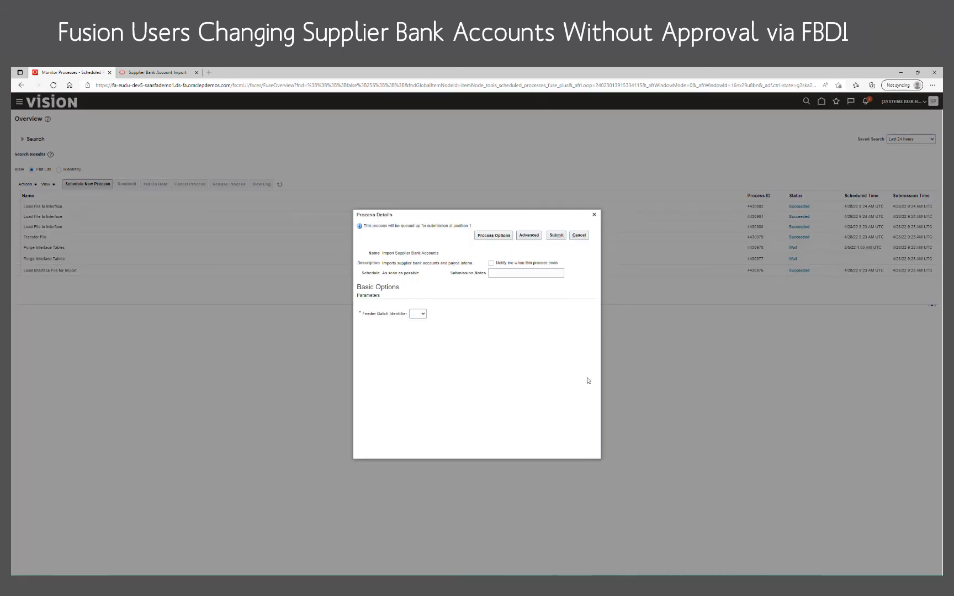
Select the feeder batch identifier for Import Supplier Bank Accounts and submit the process.
click(414, 331)
click(556, 237)
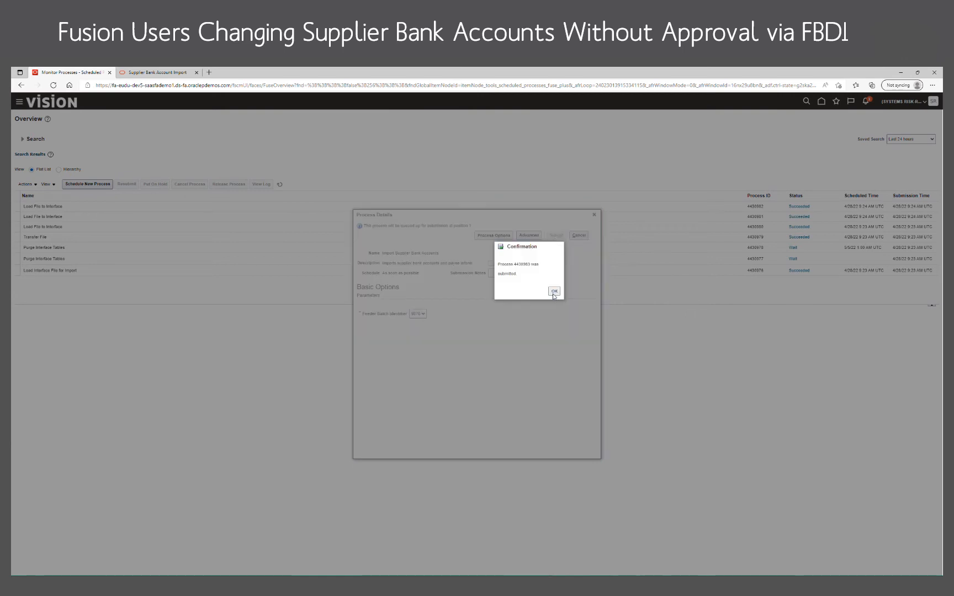
click(554, 293)
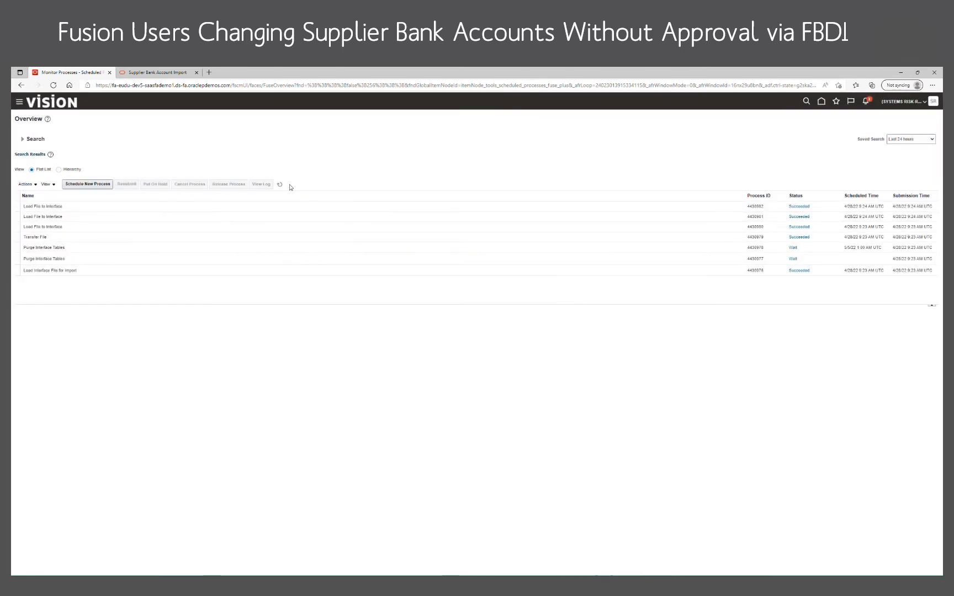
Refresh the process list repeatedly to monitor the status of the Import Supplier Bank Accounts job.
click(280, 184)
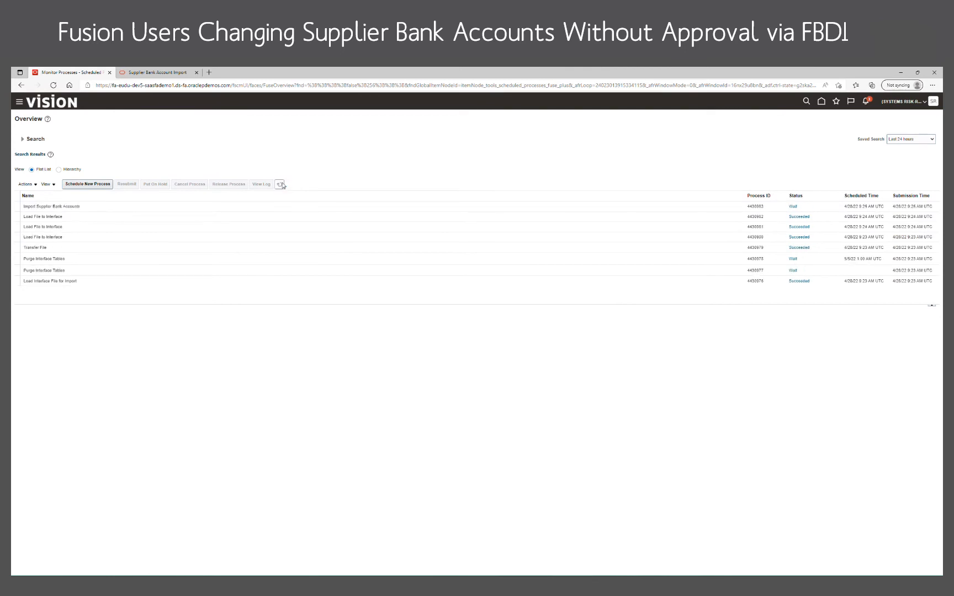
click(280, 184)
click(281, 184)
click(281, 184)
click(281, 184)
click(281, 185)
click(280, 184)
click(280, 184)
Sign out of the rogue employee account and sign in as the SYSTEMS.RISK-ap payables user.
click(920, 102)
click(914, 115)
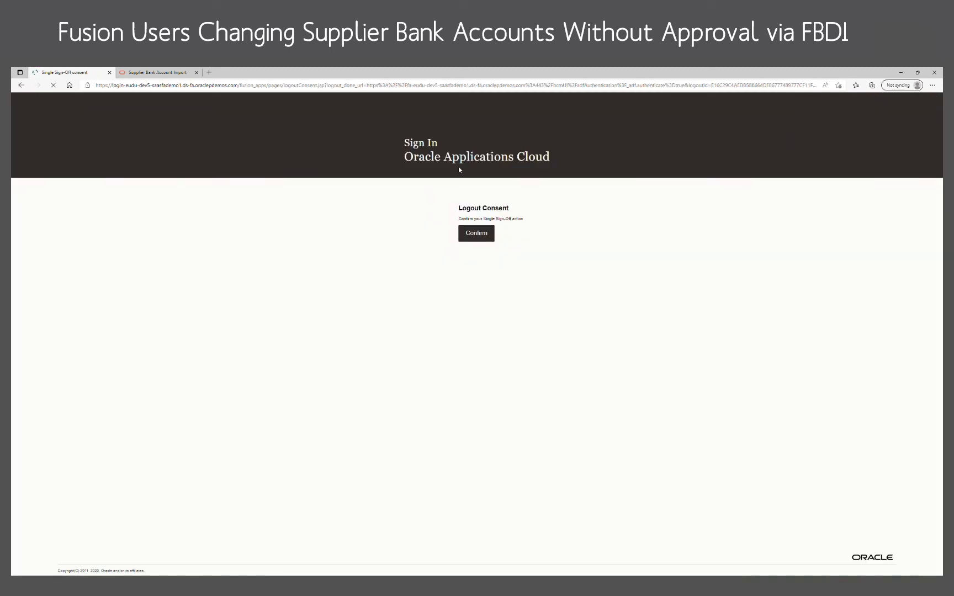
click(478, 234)
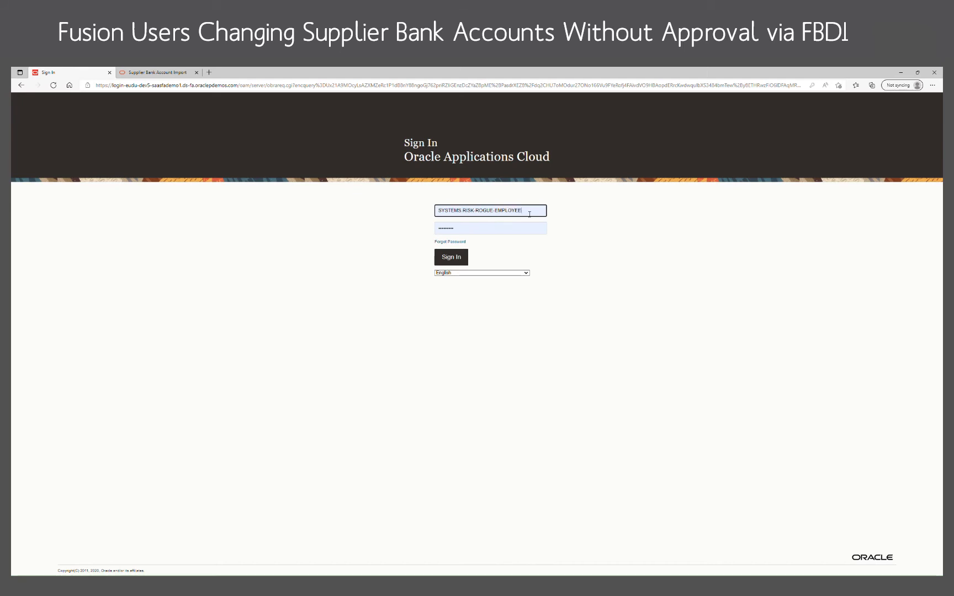
key(BackSpace)
key(BackSpace)
key(BackSpace)
key(BackSpace)
key(BackSpace)
key(BackSpace)
key(BackSpace)
key(BackSpace)
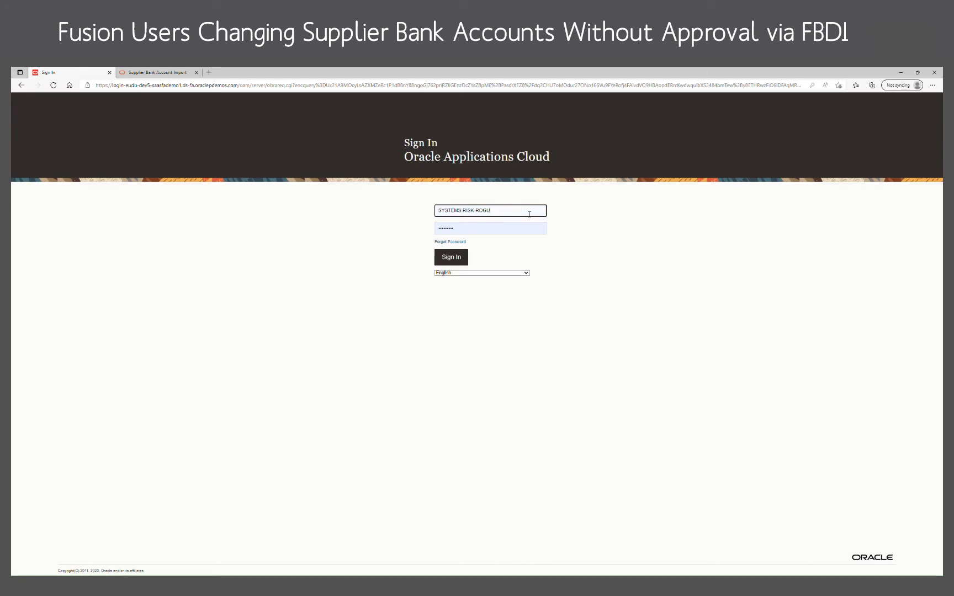
key(BackSpace)
key(BackSpace)
key(BackSpace)
key(BackSpace)
text(ap)
click(370, 222)
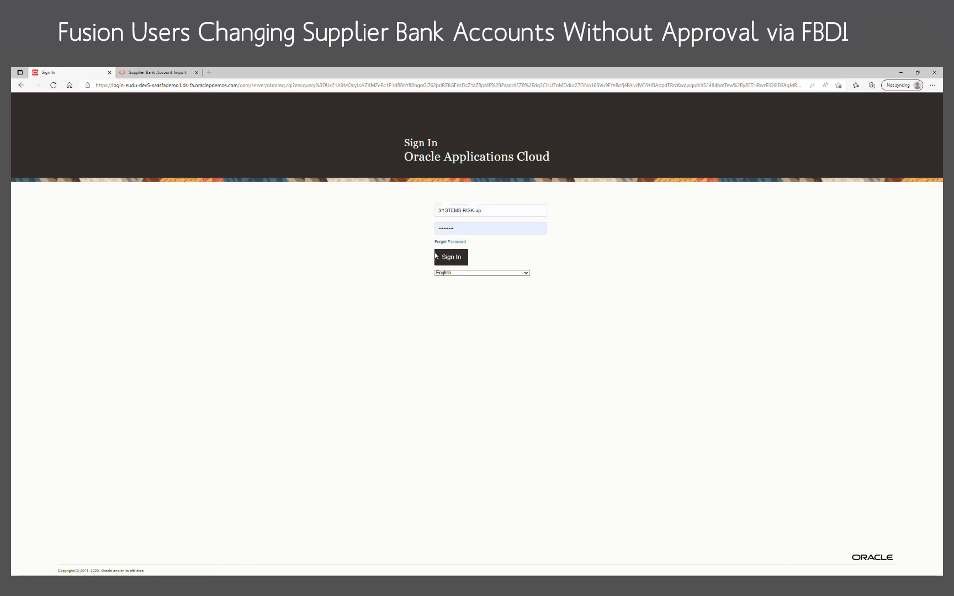
click(440, 257)
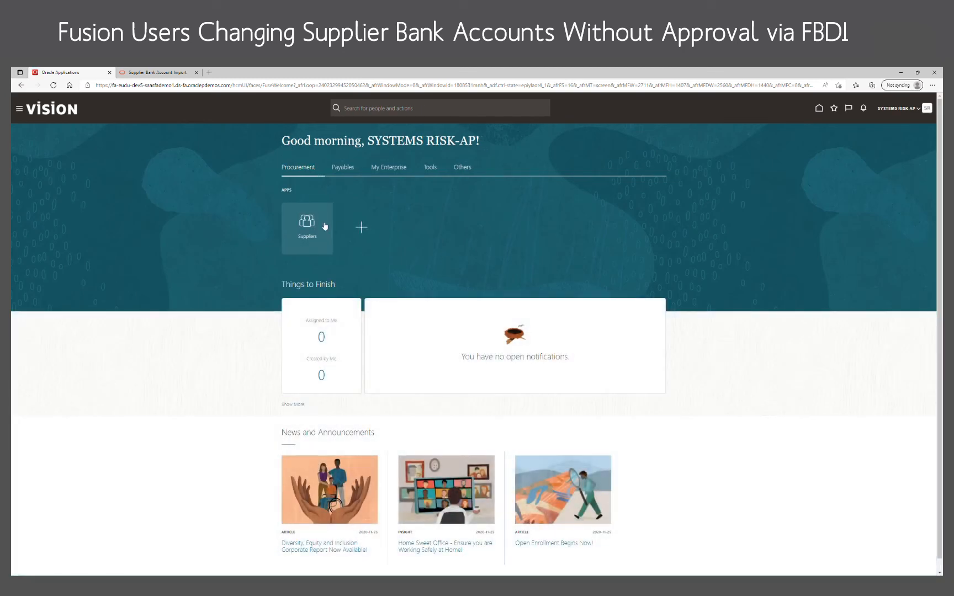
Go to Suppliers, search for "abc consulting" and open the ABC Consulting supplier record.
click(325, 226)
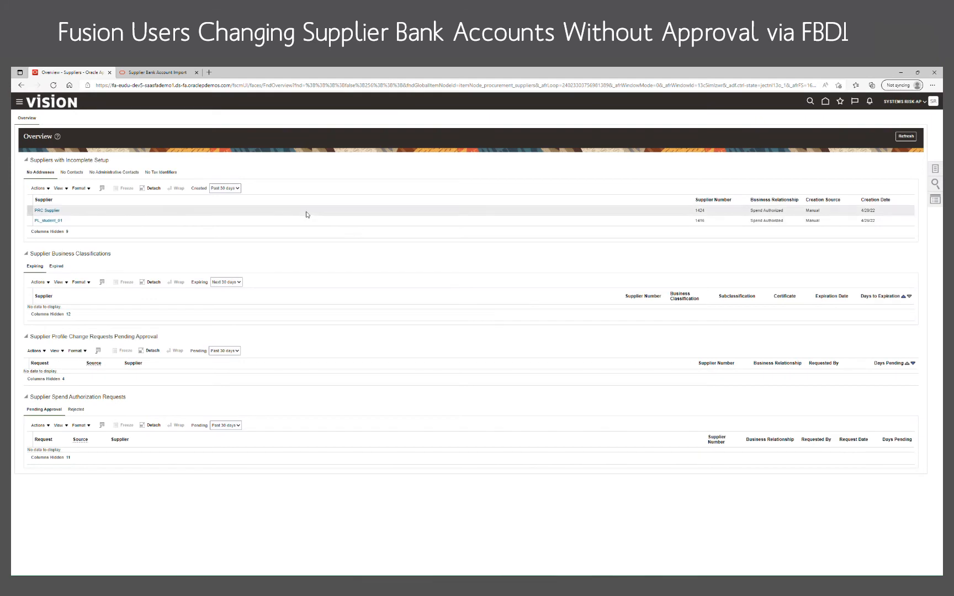
click(936, 186)
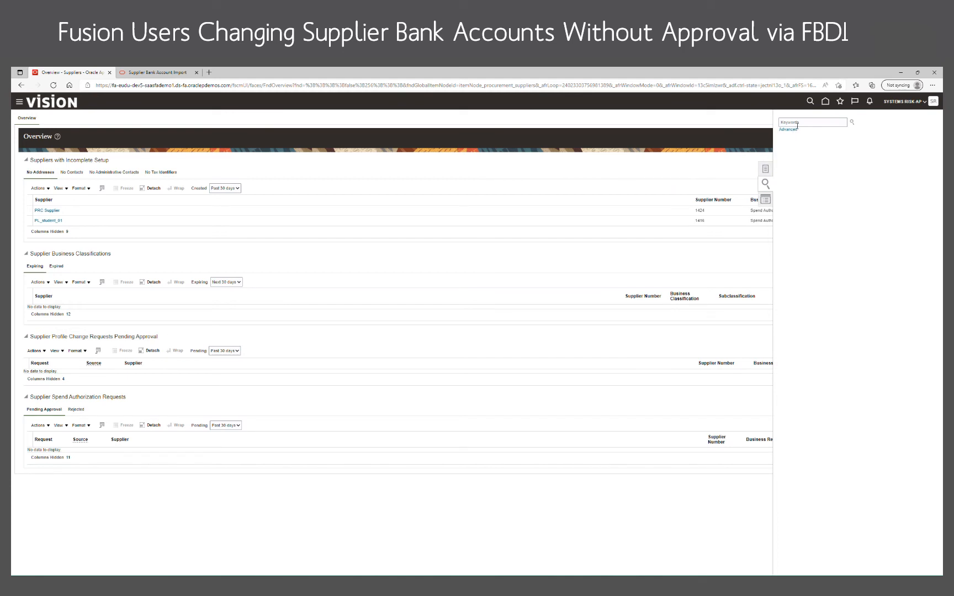
click(798, 125)
text(abc cd)
text(nsulting)
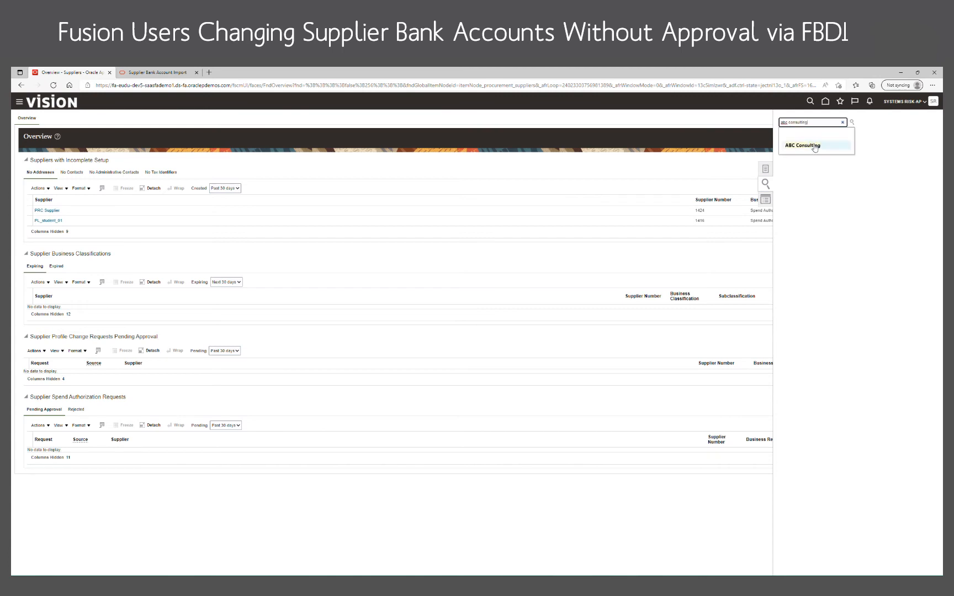
click(809, 145)
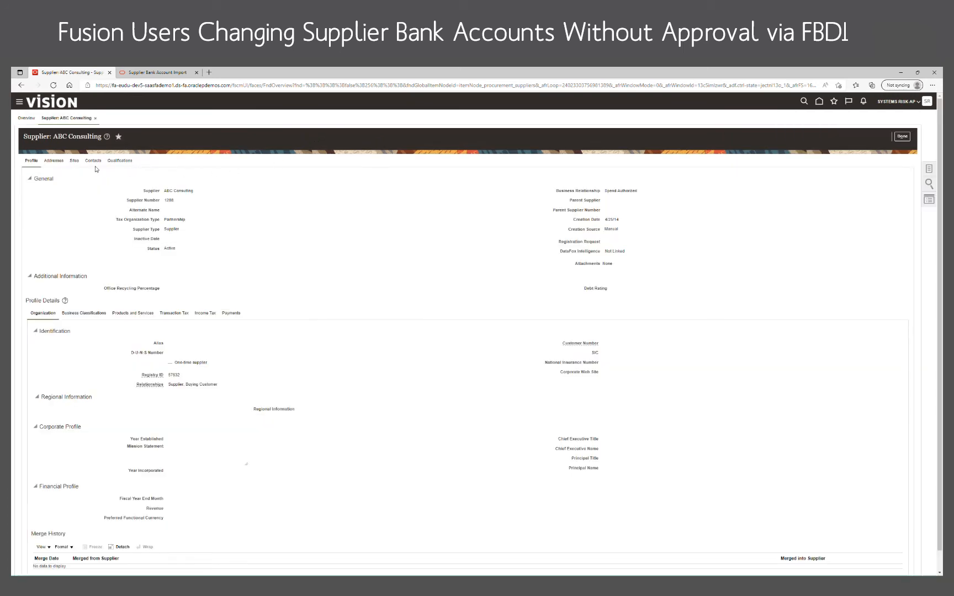
View the payment bank accounts of ABC Consulting's ABC Healthcare site and open the details of the primary account.
click(78, 167)
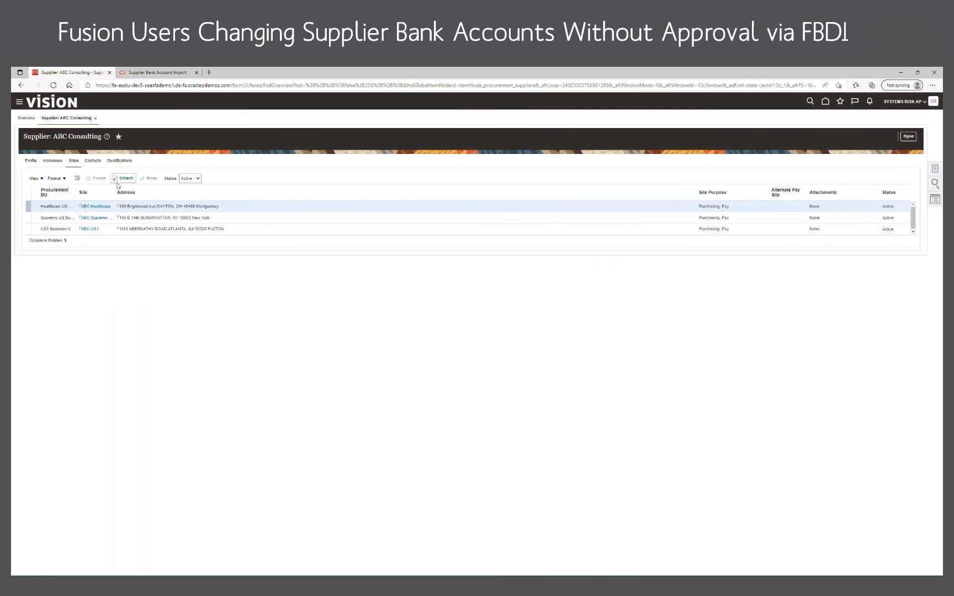
click(97, 209)
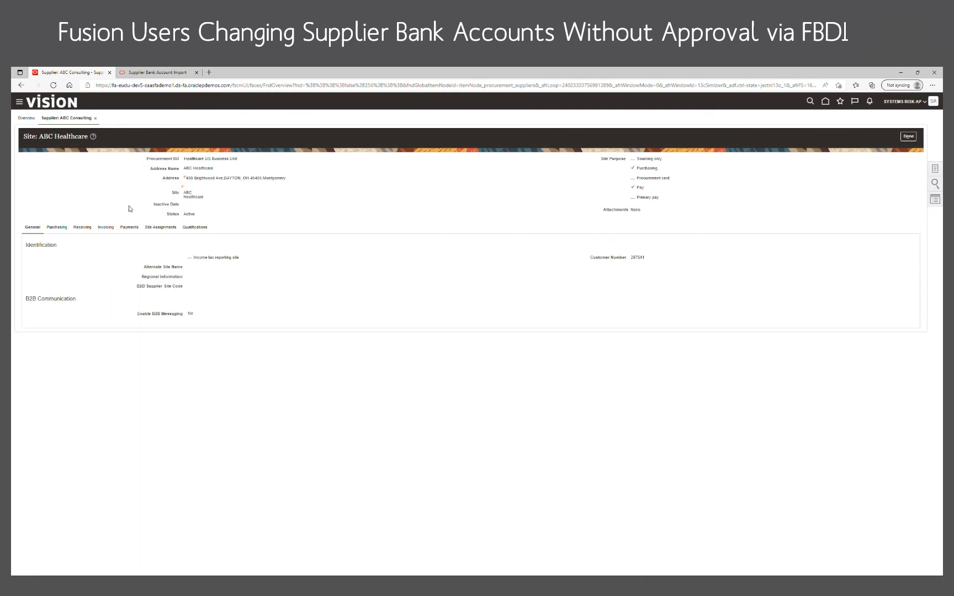
click(132, 229)
click(87, 246)
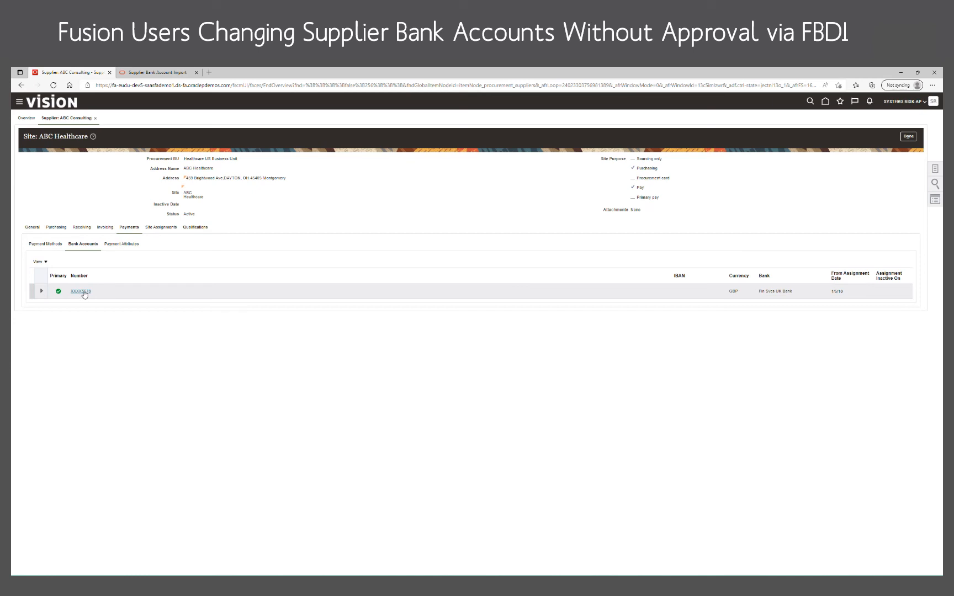
click(84, 294)
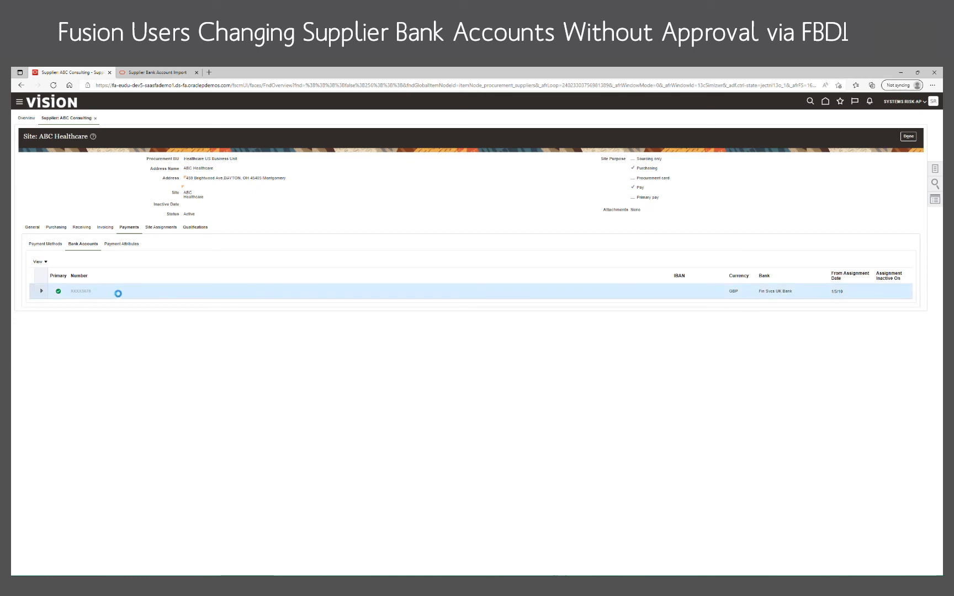